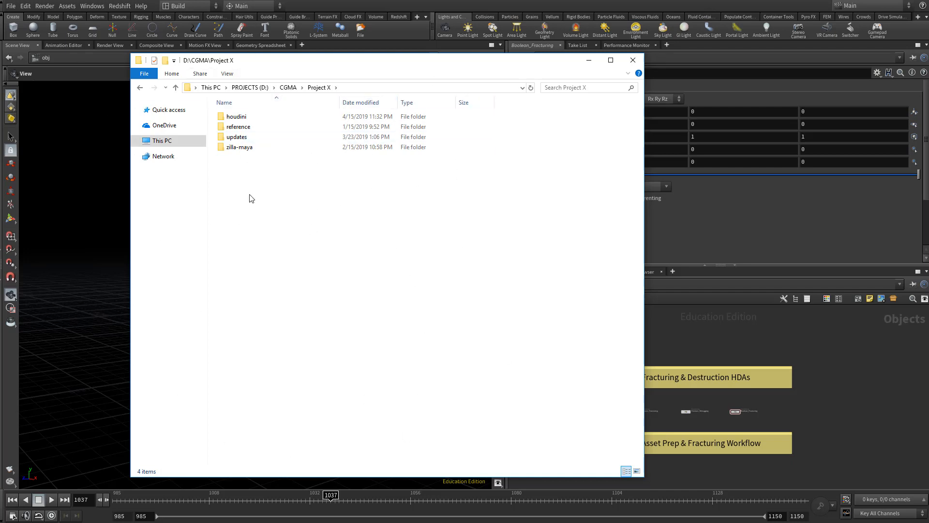
- Open the houdini folder inside Project X and look over its subfolders
click(244, 149)
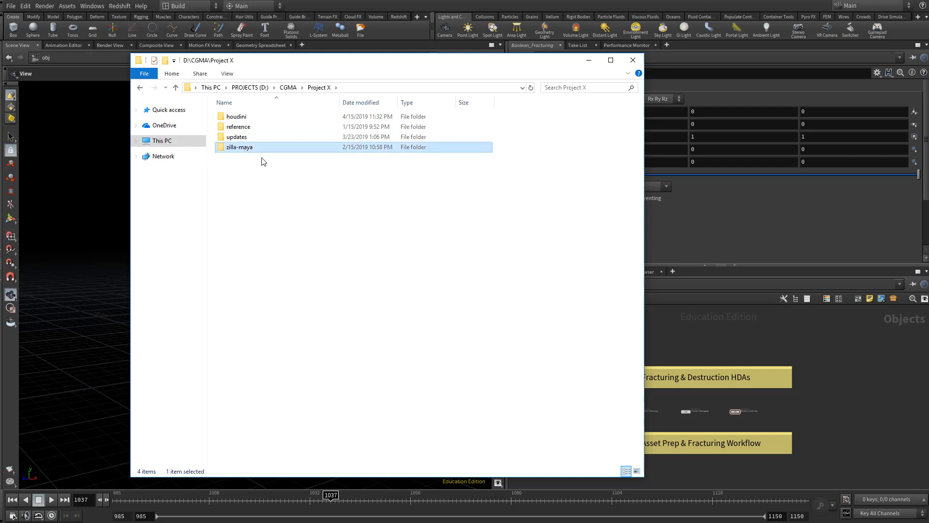
click(248, 121)
double_click(248, 121)
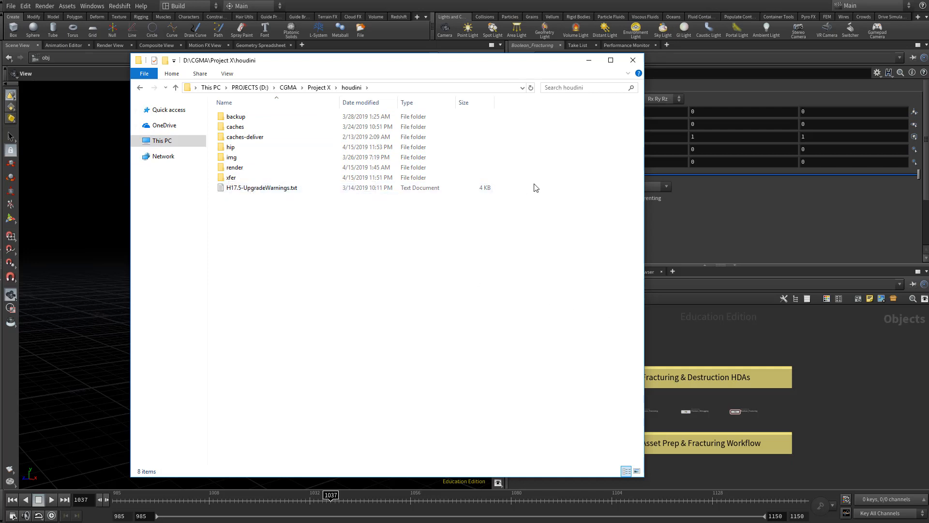
drag(533, 189, 272, 129)
click(303, 362)
- Examine the transferred asset files in the xfer subfolder, and return to the houdini folder
click(232, 178)
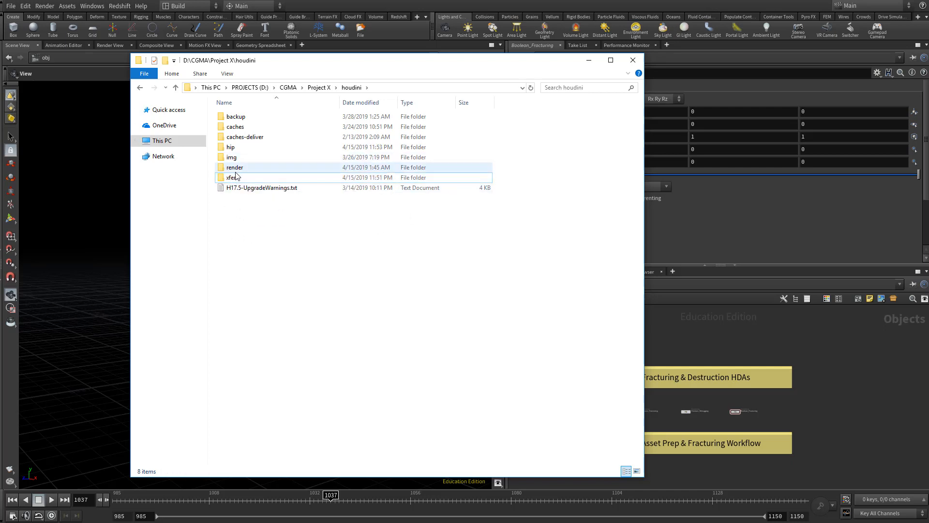
click(238, 127)
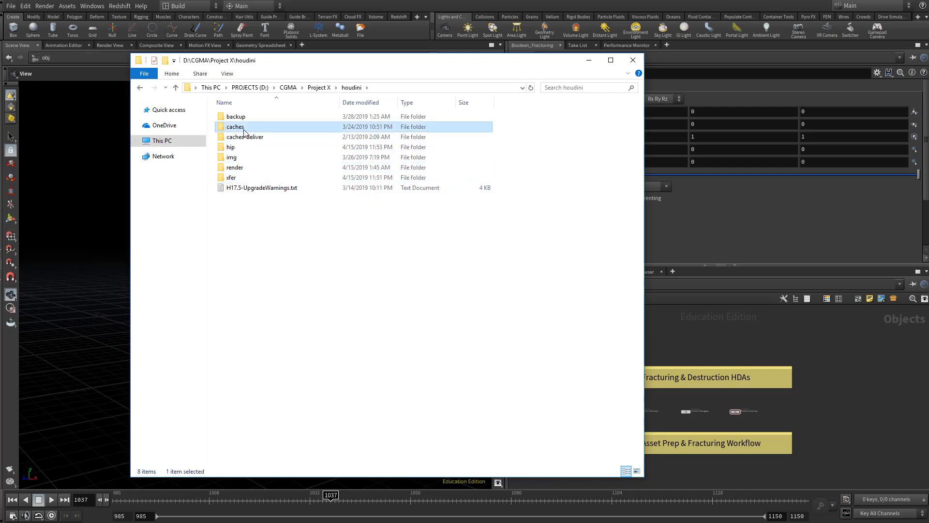
double_click(233, 178)
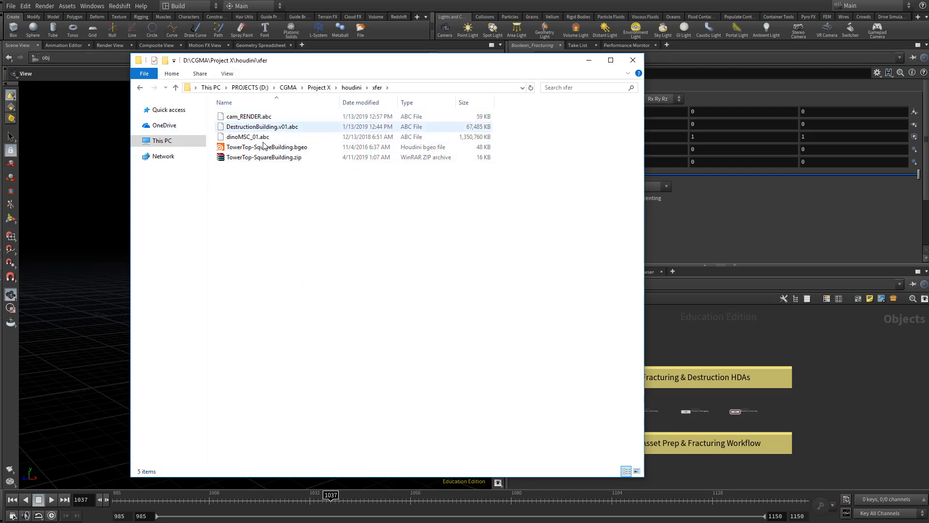
key(alt+Up)
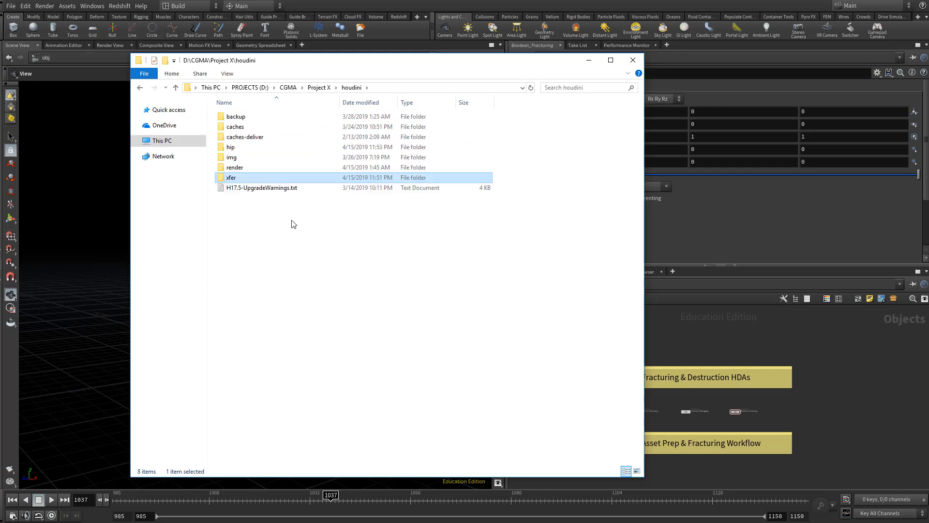
- Look through the contents of the render, img and hip subfolders, and return to the houdini folder
double_click(234, 167)
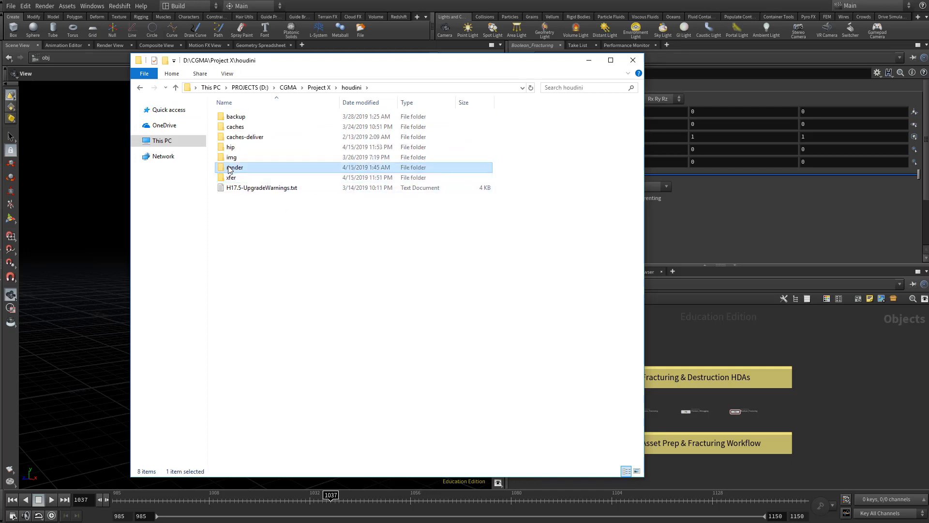
click(351, 87)
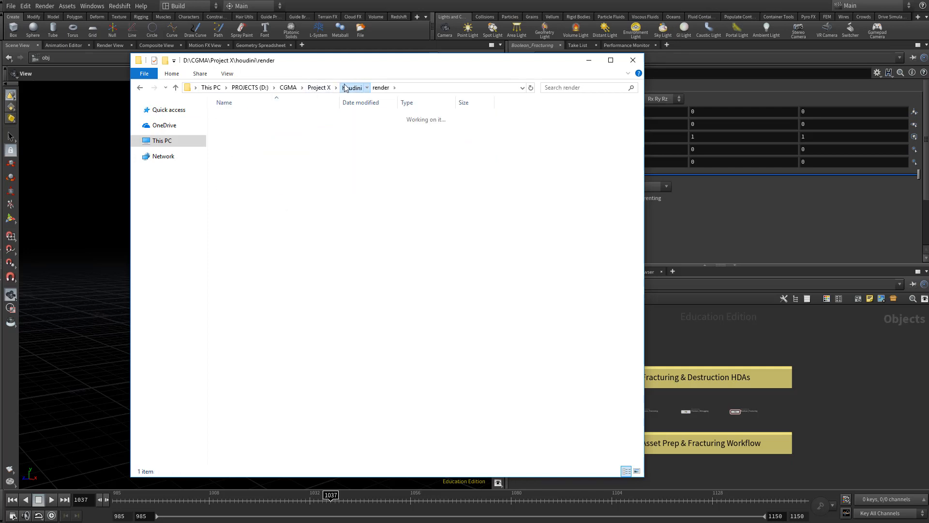
click(233, 159)
double_click(233, 160)
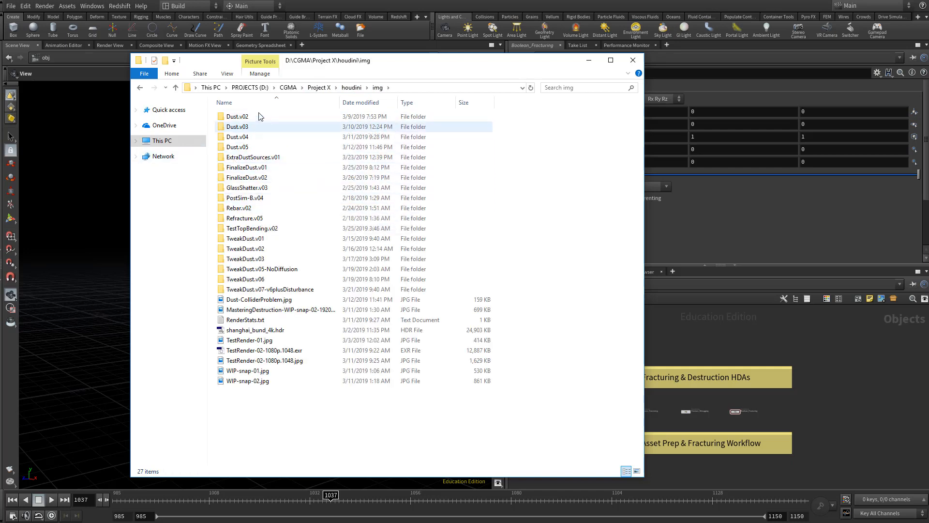
click(352, 87)
click(238, 149)
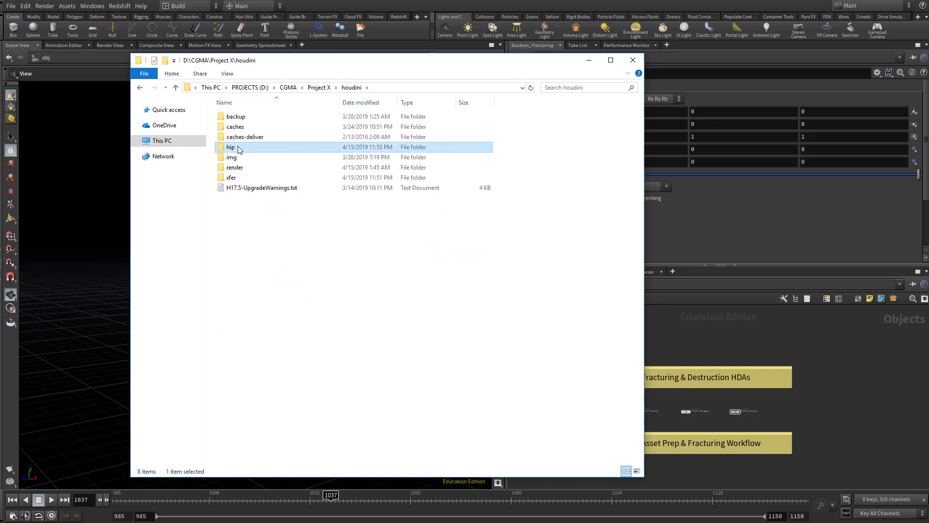
double_click(238, 149)
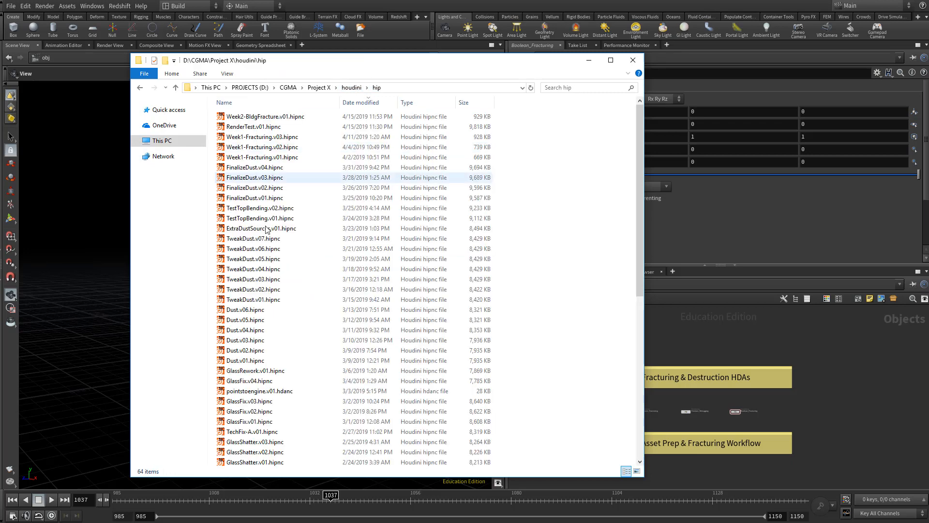
click(352, 88)
- Examine the Alembic files in the BuildingRBD folder of caches-deliver, and return to the houdini folder
click(236, 127)
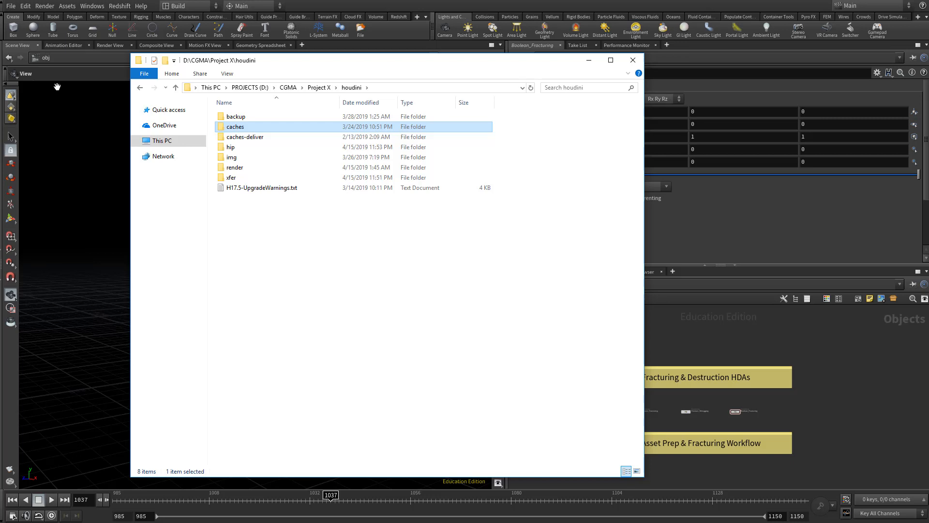
double_click(242, 137)
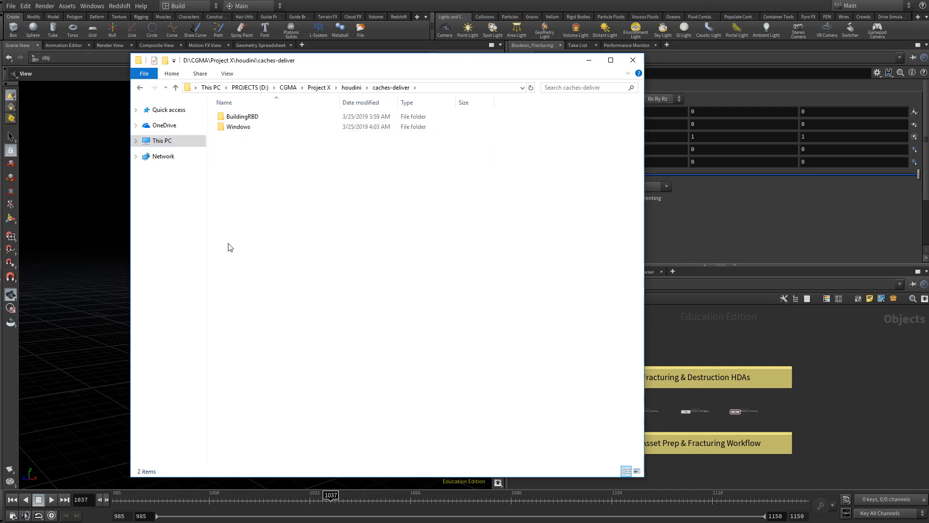
double_click(252, 115)
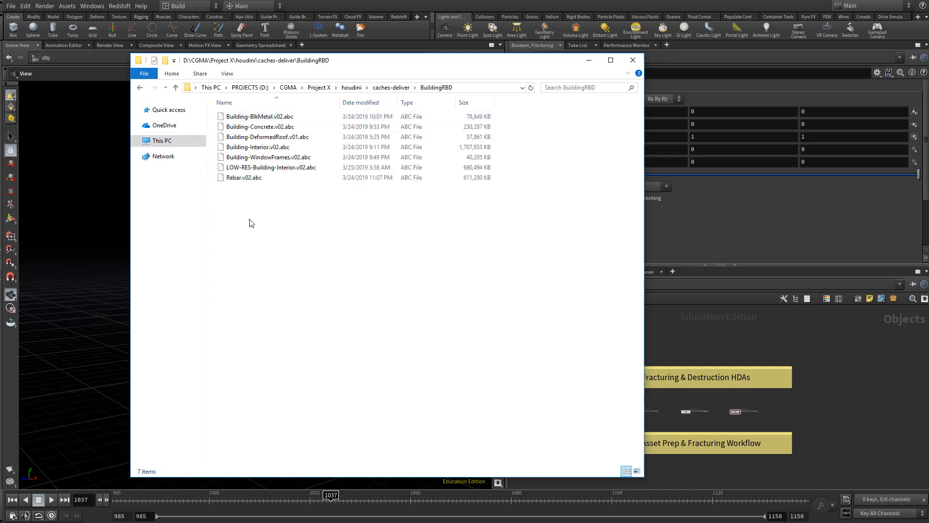
drag(339, 248, 244, 117)
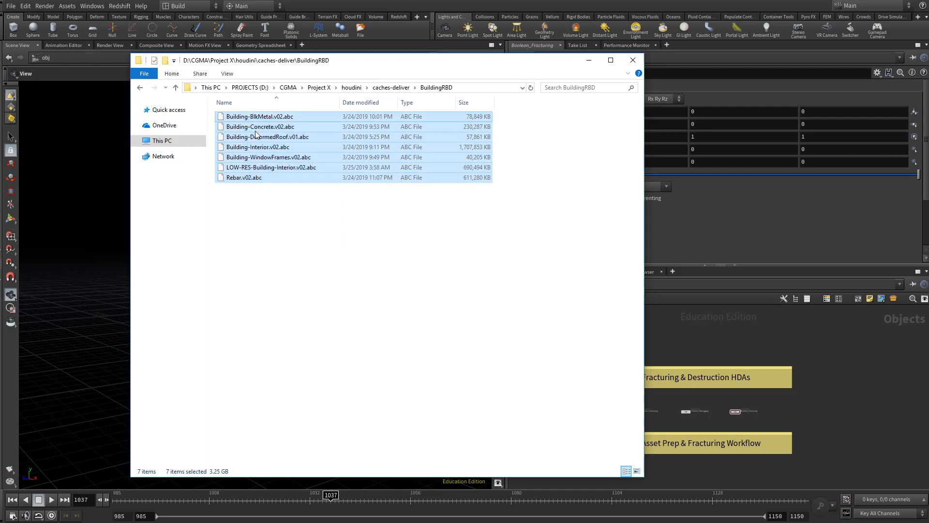
click(351, 87)
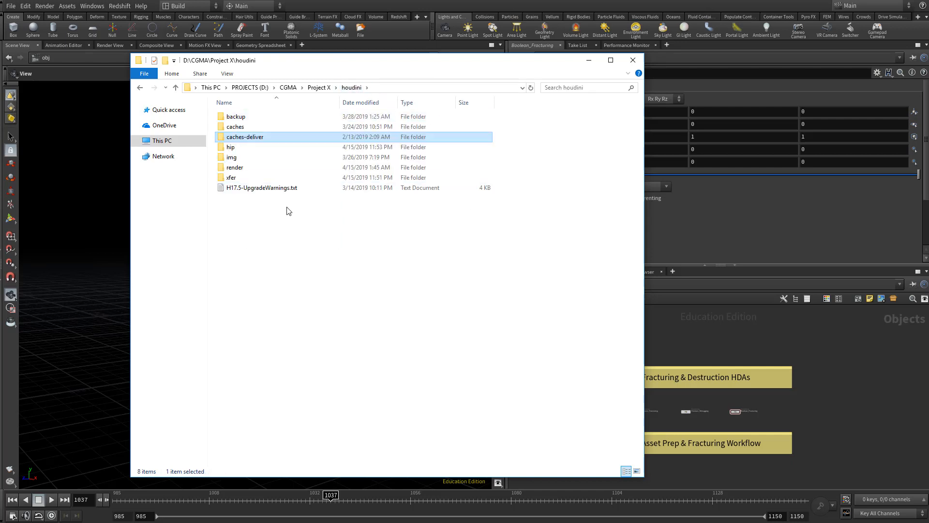
click(236, 117)
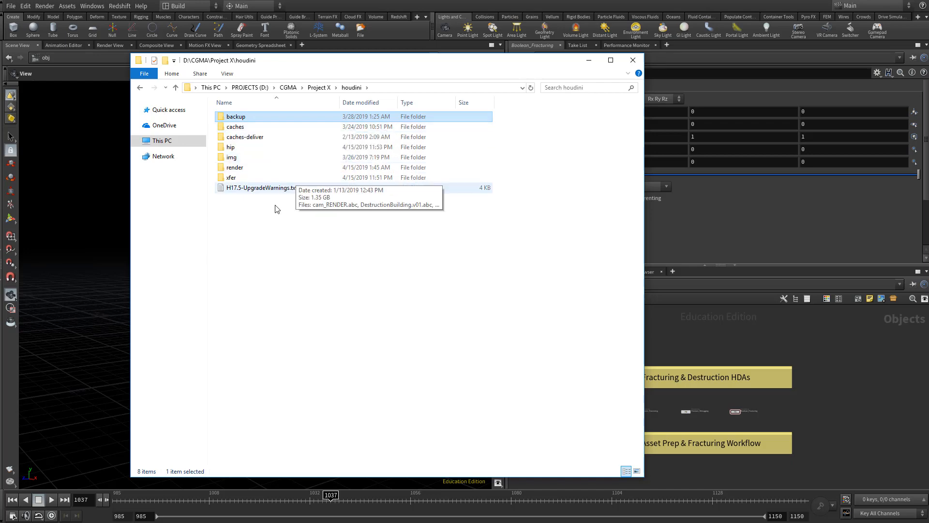
- Switch back to Houdini and review the default folder options for a new project without creating one
click(589, 61)
click(589, 66)
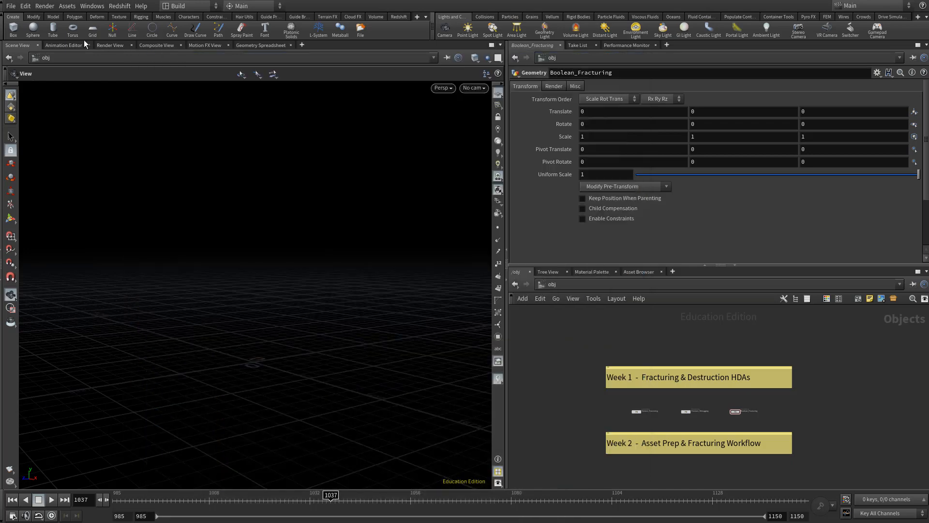
click(8, 7)
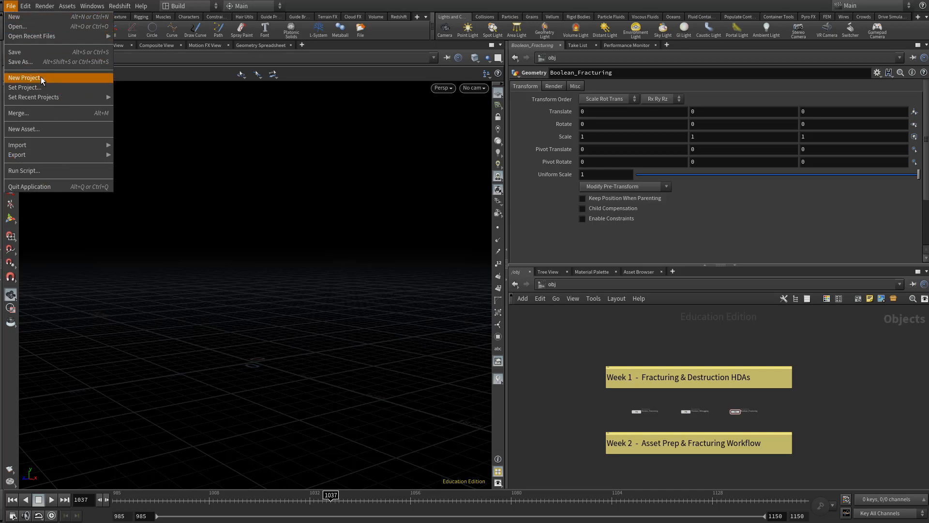
click(24, 78)
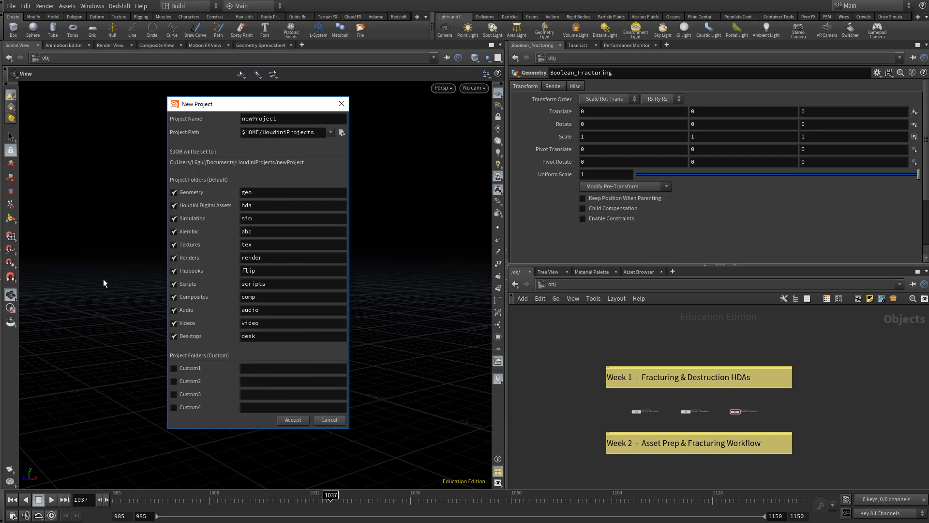
click(328, 420)
click(11, 7)
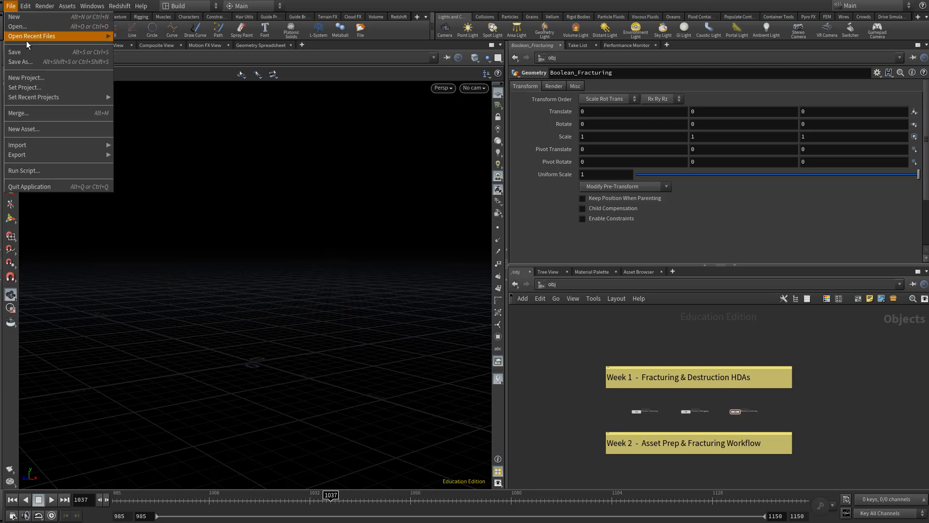
click(48, 78)
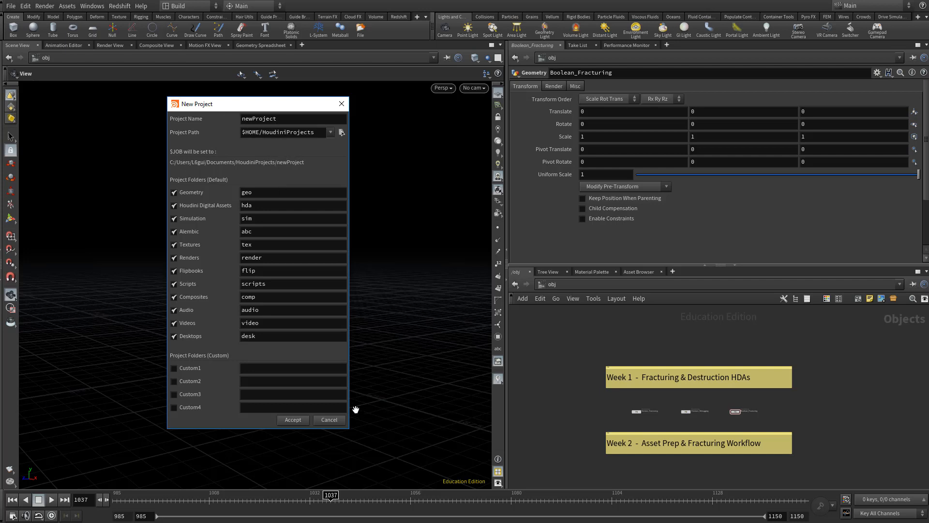
click(329, 419)
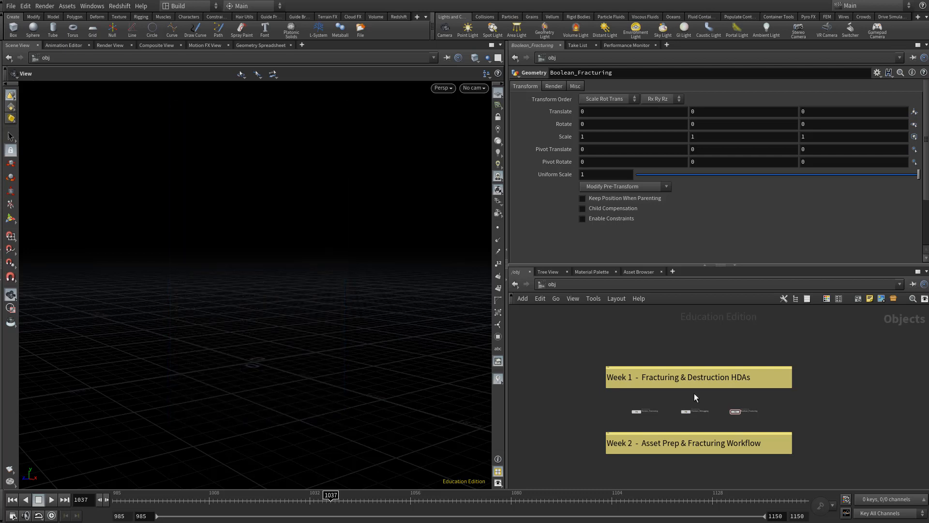
- Set the current project to the folder D:/CGMA/Project X/houdini
scroll(648, 430, up, 5)
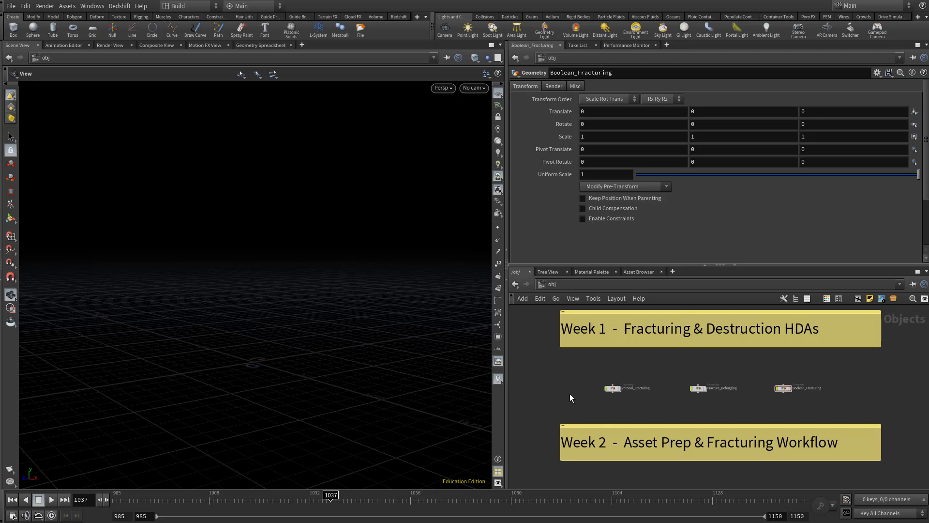
middle_drag(570, 394, 578, 405)
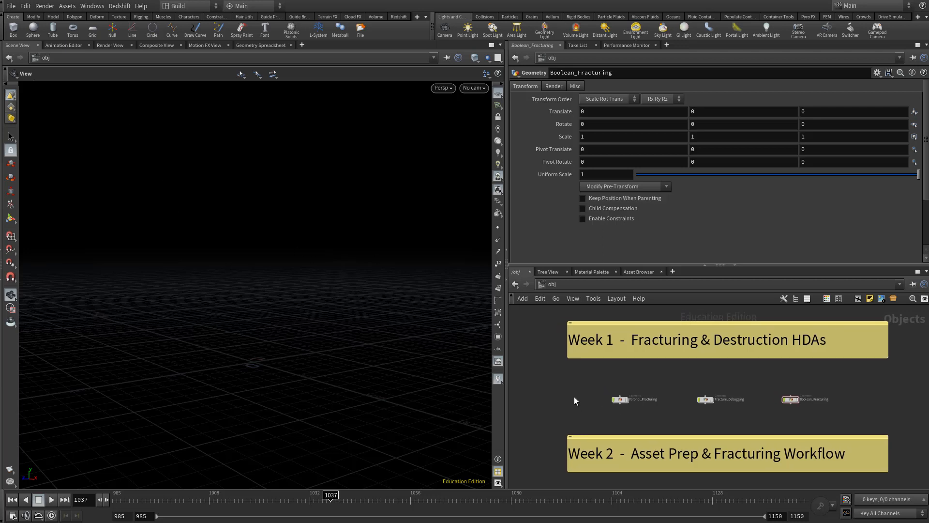
click(10, 7)
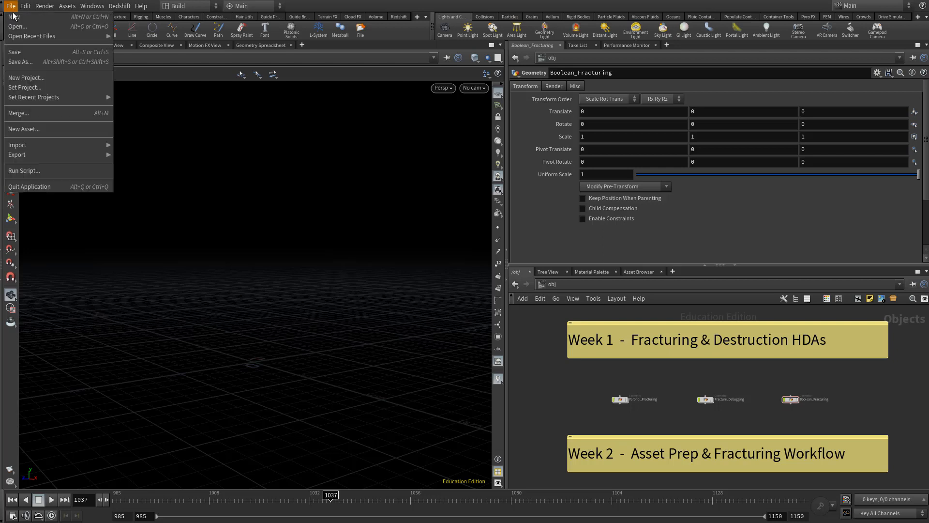
mouse_move(60, 96)
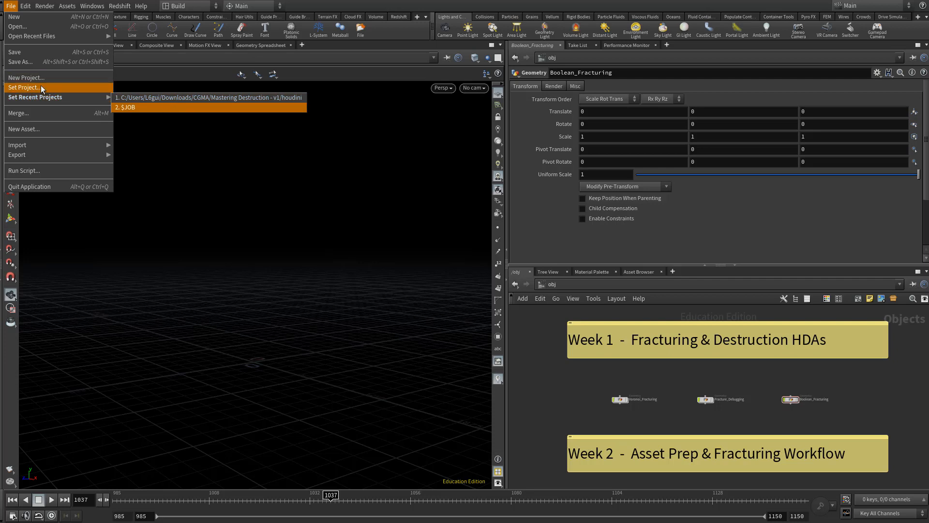
click(25, 88)
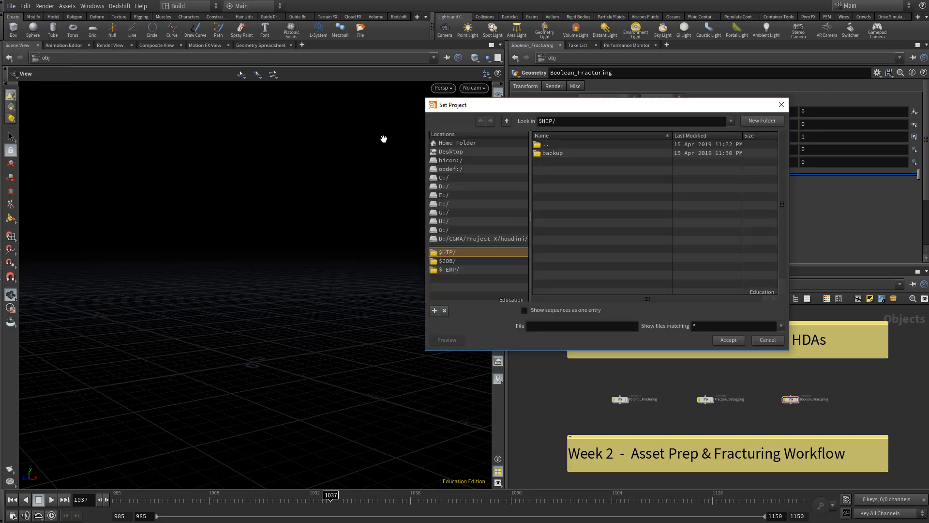
click(488, 237)
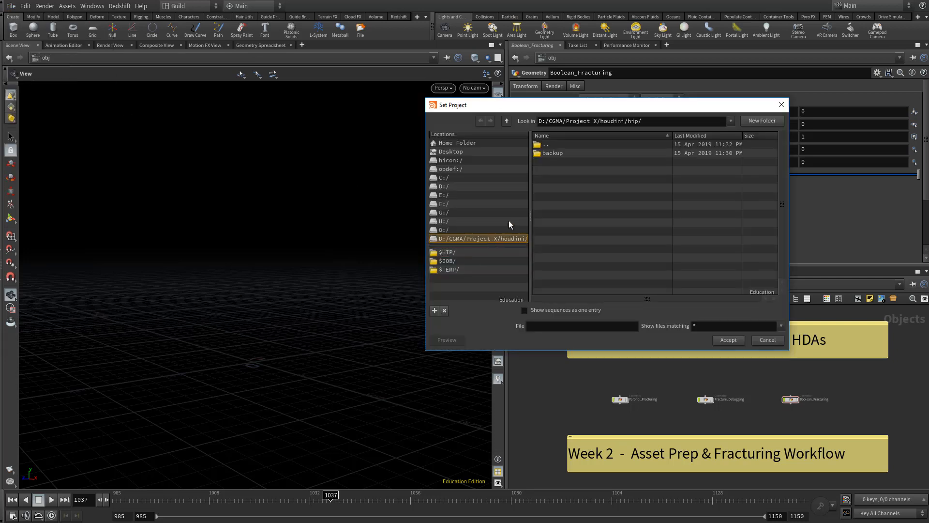
double_click(550, 144)
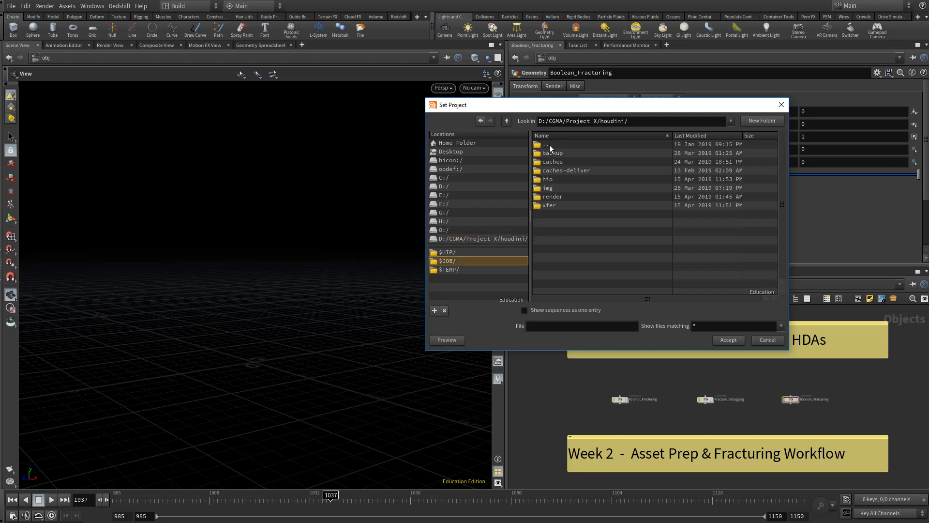
double_click(550, 145)
double_click(550, 144)
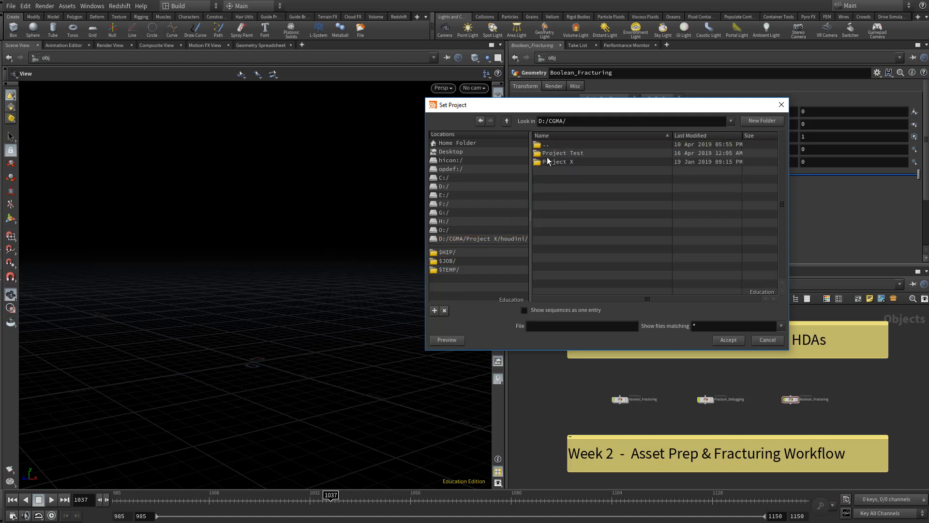
double_click(550, 162)
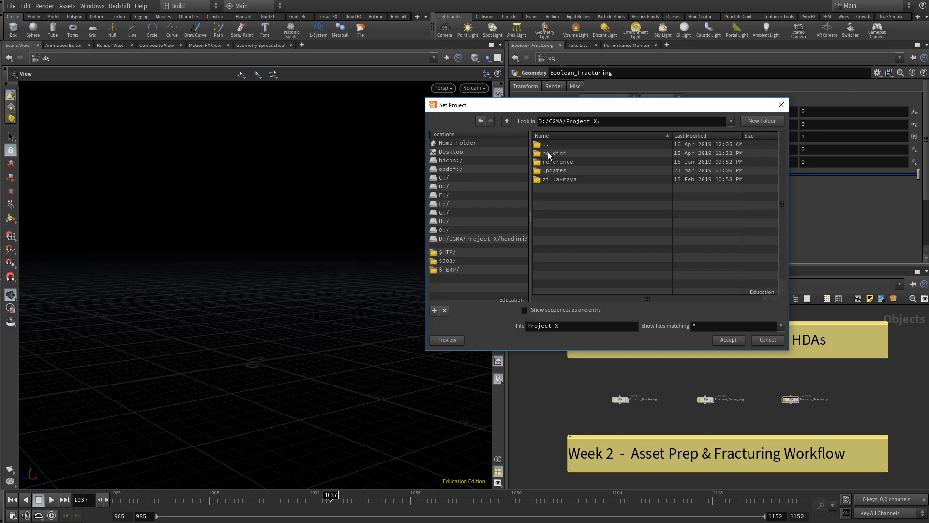
double_click(553, 152)
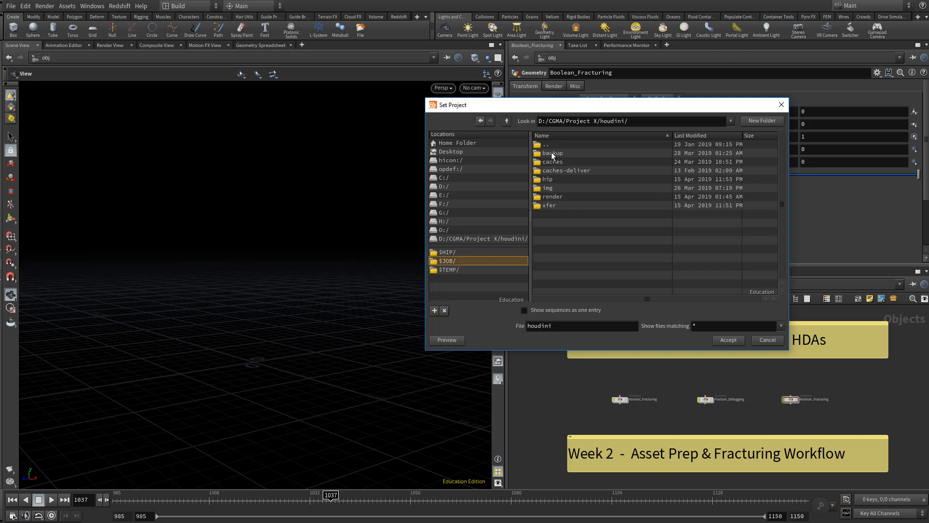
click(730, 340)
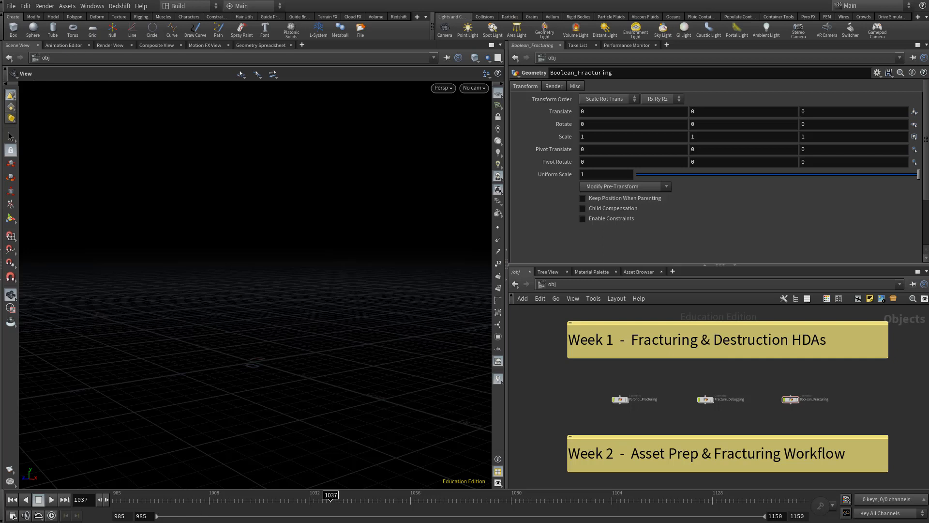
drag(219, 522, 219, 522)
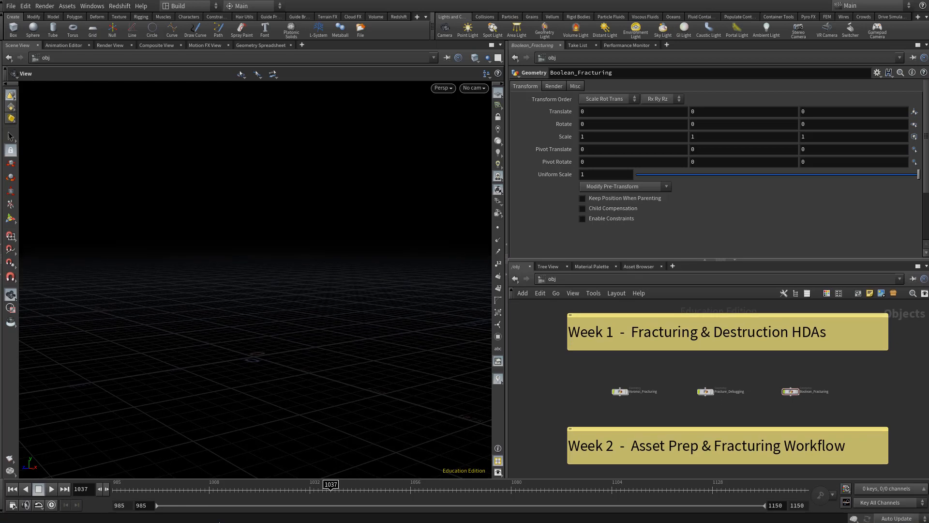
click(11, 6)
click(121, 100)
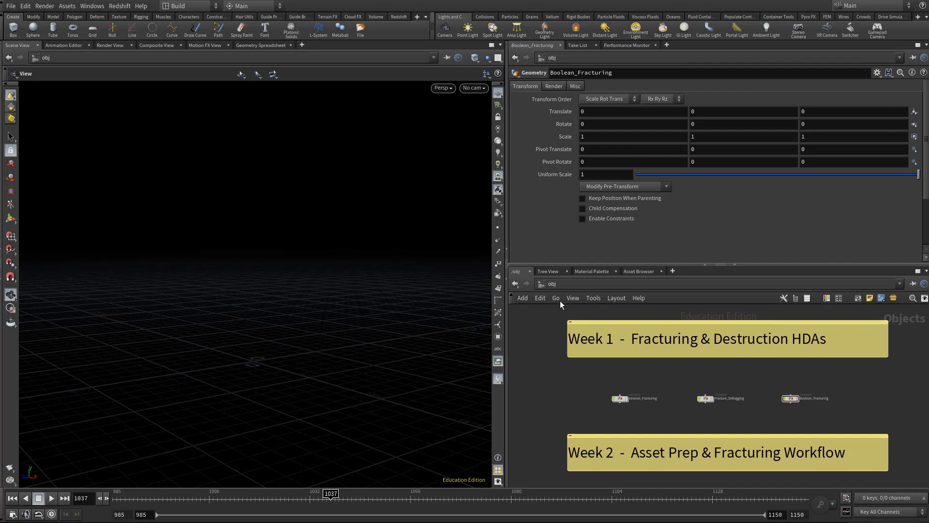
- Add a new Geometry object in the empty area above the Week 1 note at the object level
scroll(575, 379, down, 2)
scroll(603, 327, down, 1)
middle_drag(603, 327, 631, 373)
scroll(619, 390, up, 2)
key(Tab)
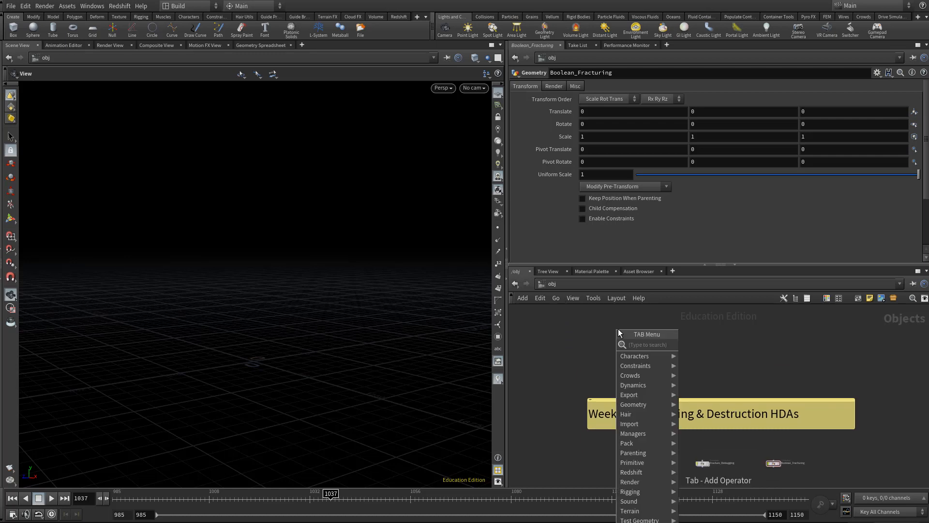
text(geo)
key(Return)
scroll(616, 329, up, 2)
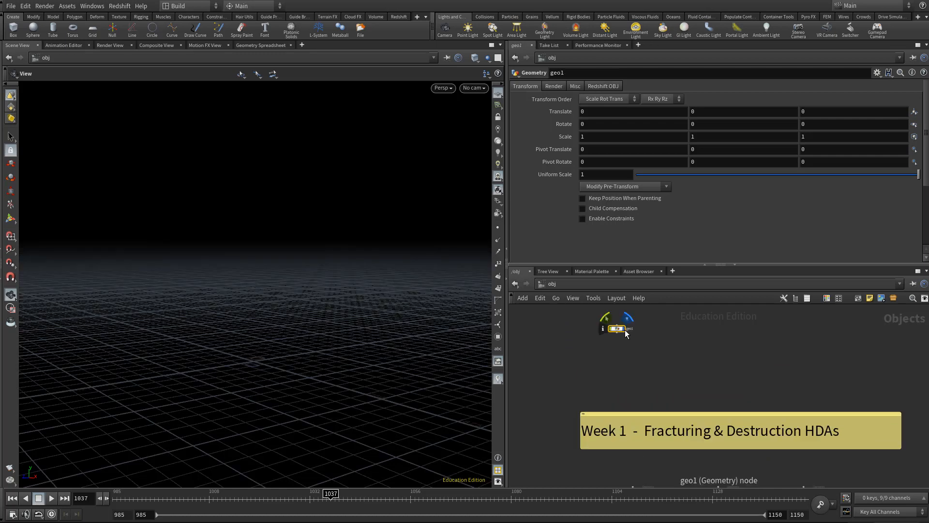
click(616, 382)
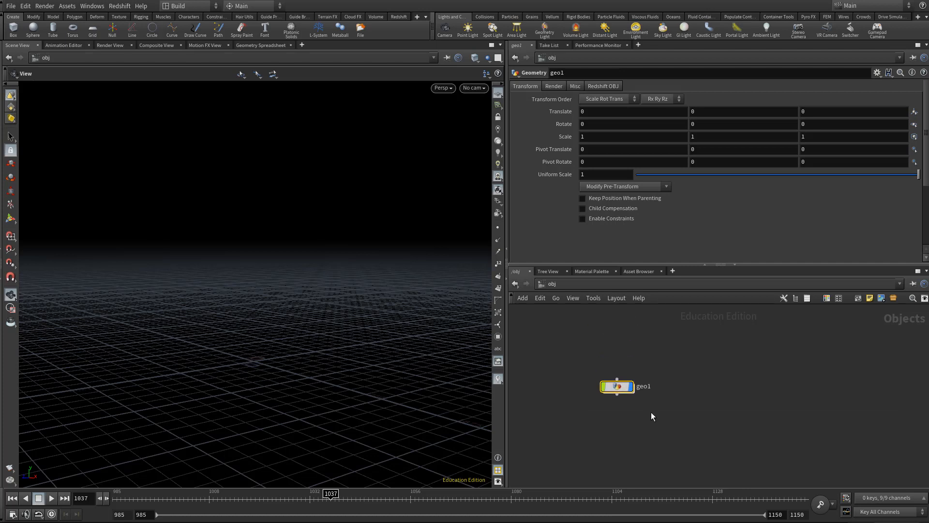
- Rename the new geometry object as ASSET_monster and go inside its network
double_click(644, 383)
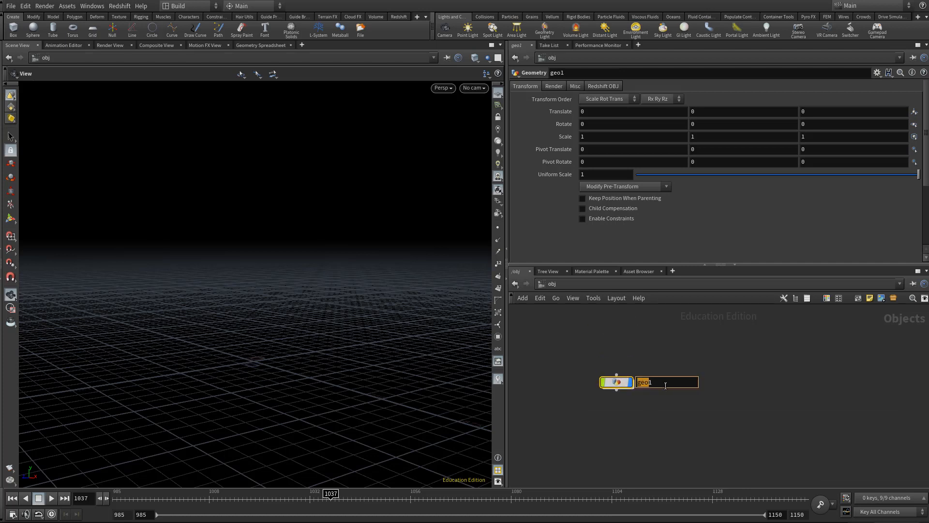
key(ctrl+a)
text(ASSET_monster)
key(Return)
key(Return)
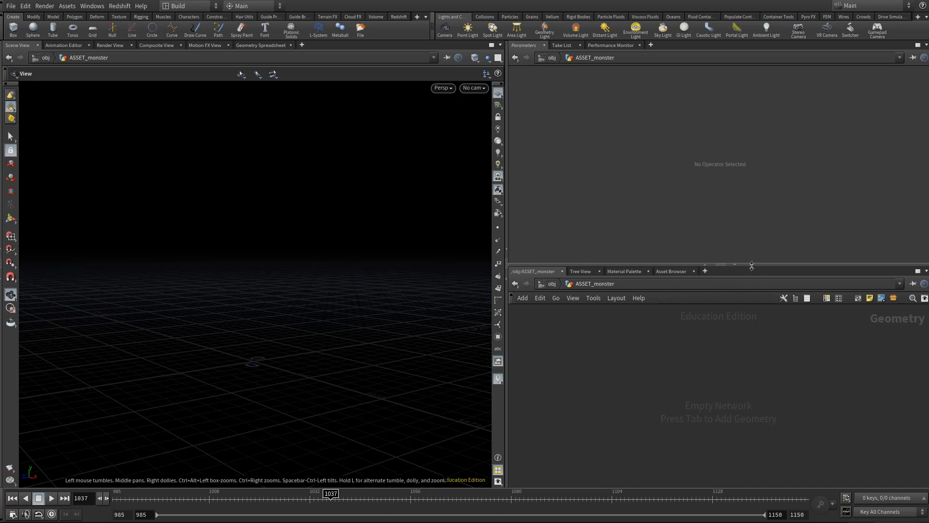
- Enlarge the network area and add an Alembic node inside ASSET_monster
drag(761, 264, 753, 187)
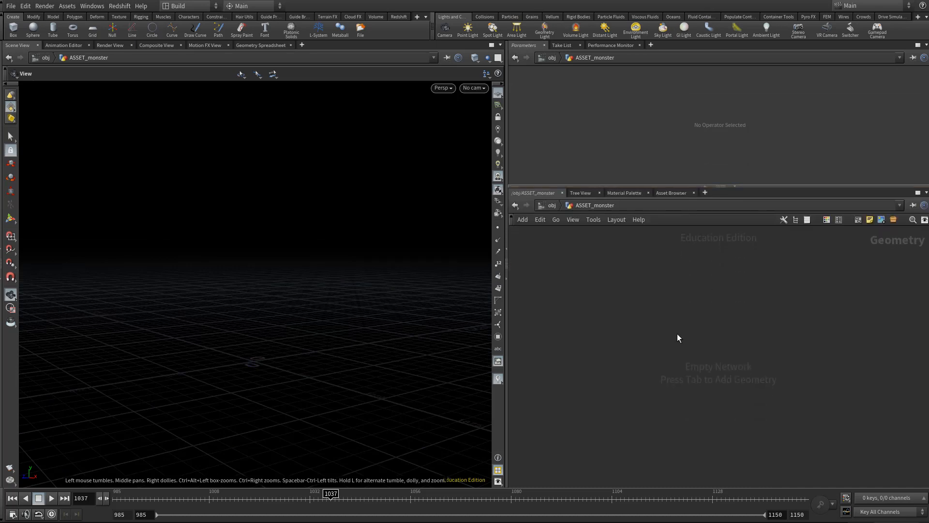
key(Tab)
text(ale)
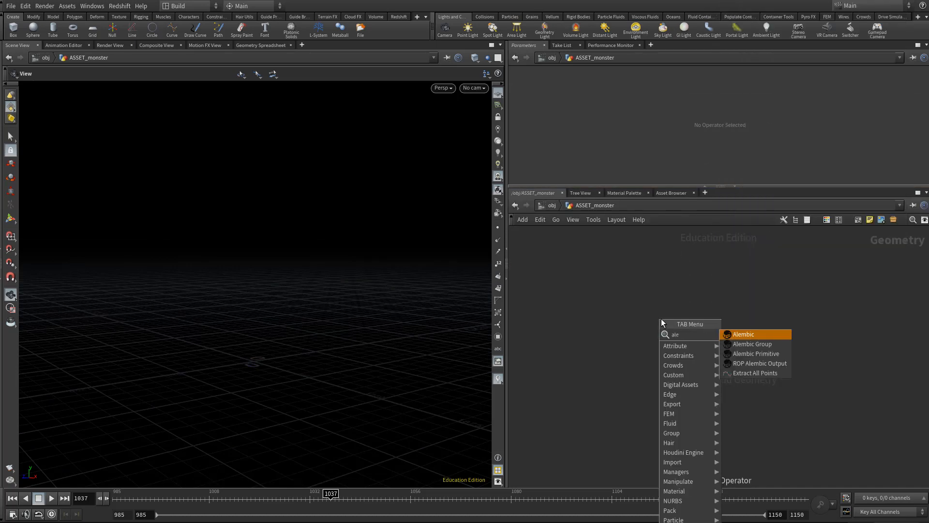
text(m)
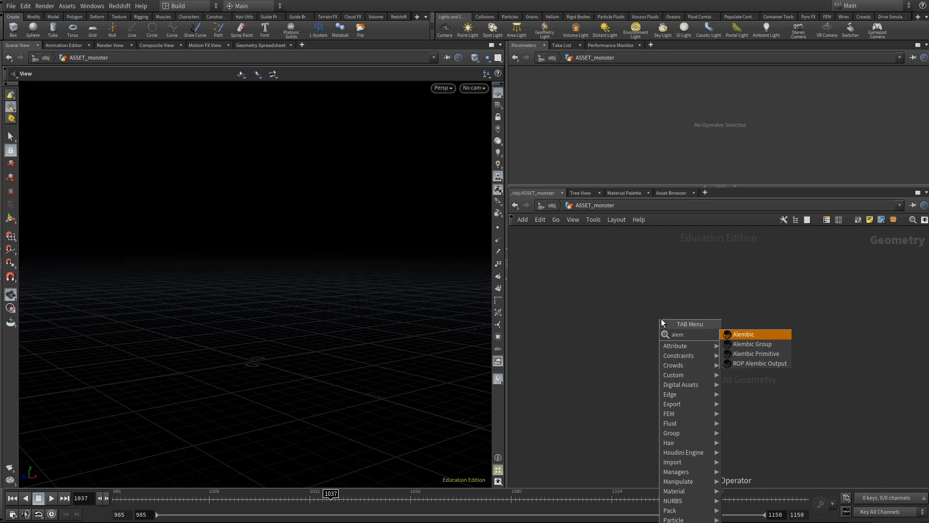
key(Return)
click(661, 318)
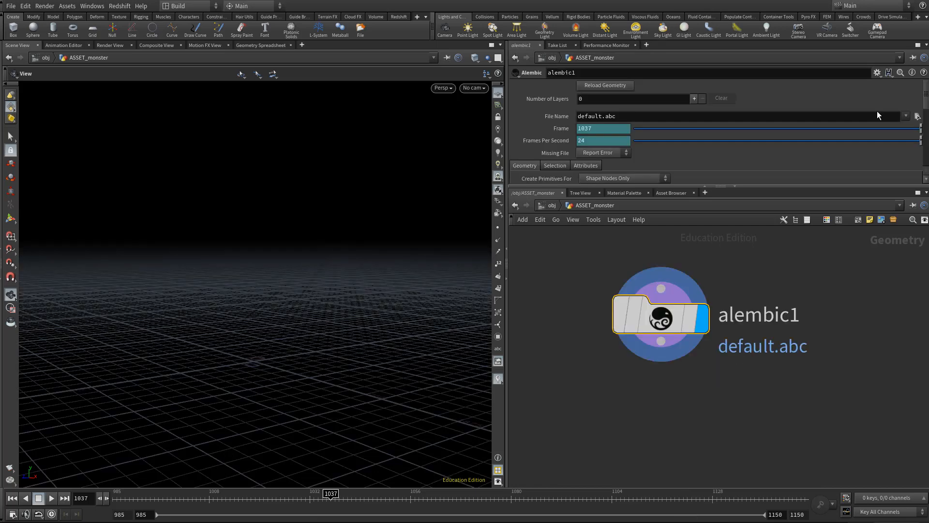
- Load the file $JOB/xfer/dinoMSC_01.abc into the Alembic node
click(917, 117)
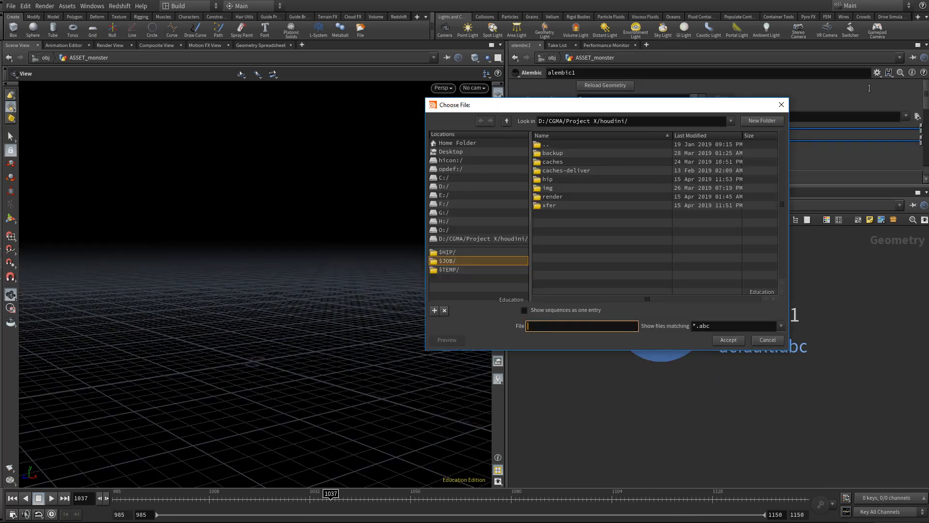
click(449, 262)
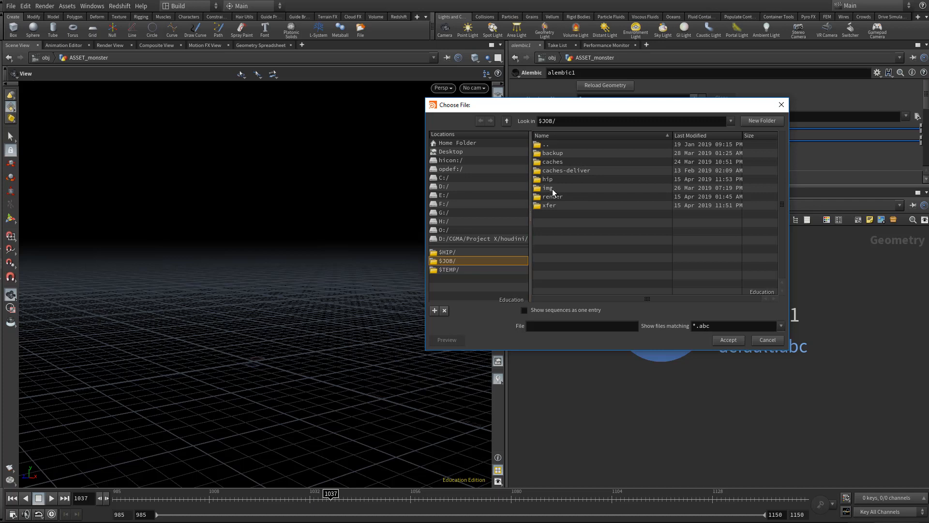
double_click(550, 205)
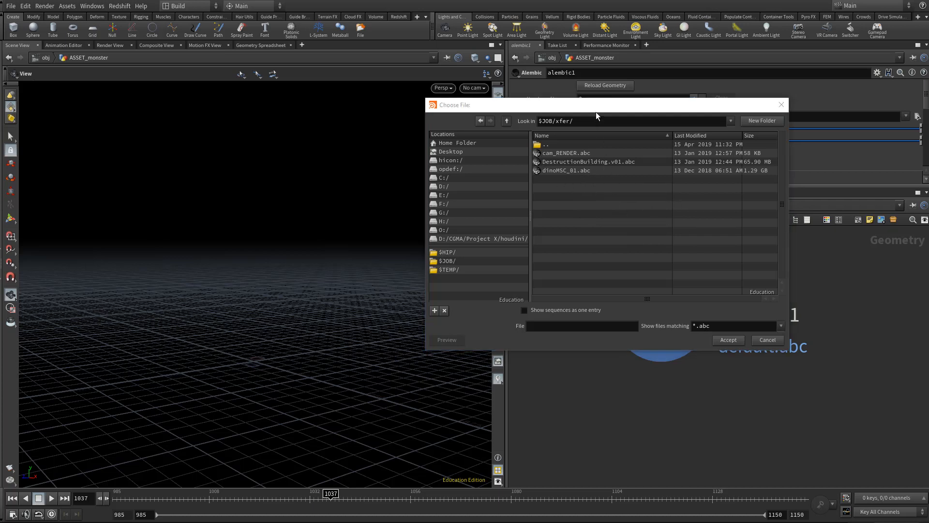
drag(597, 112, 479, 153)
click(441, 214)
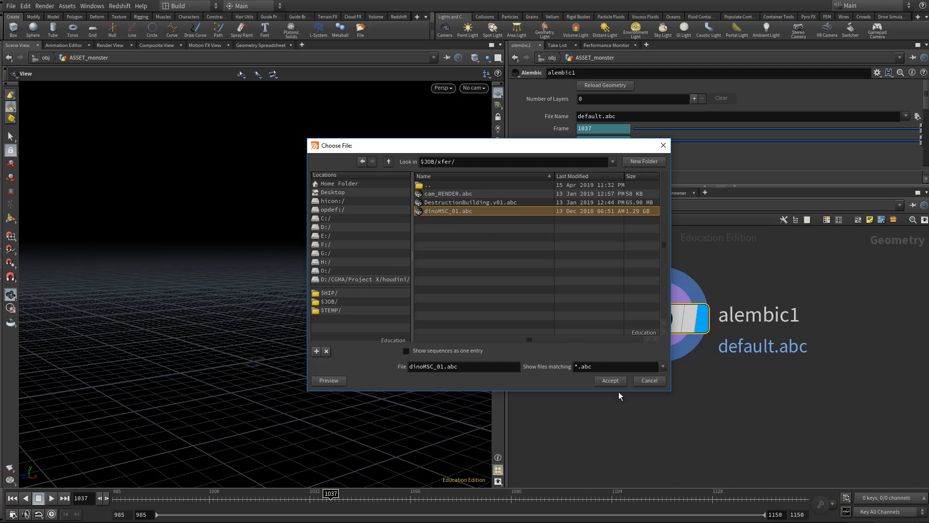
click(609, 381)
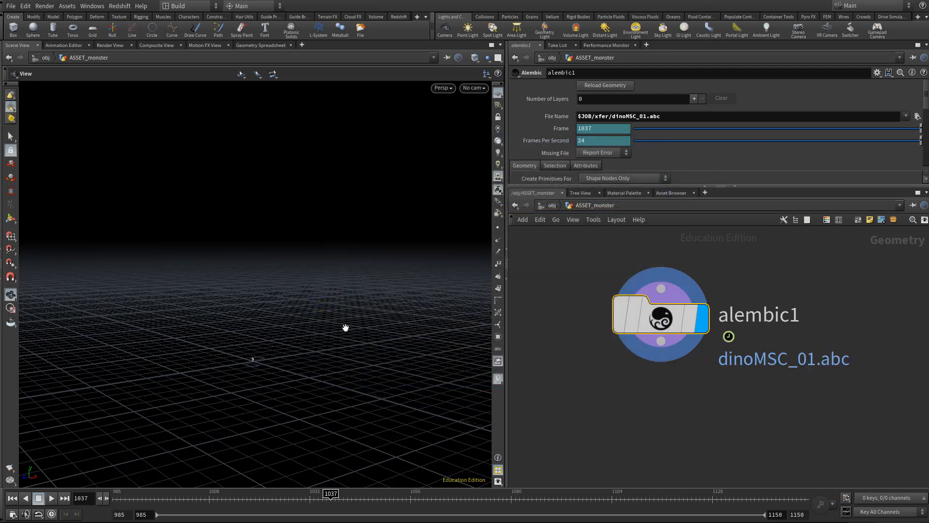
- Inspect the monster's animation from frame 985 and review the global animation options without changing them
key(g)
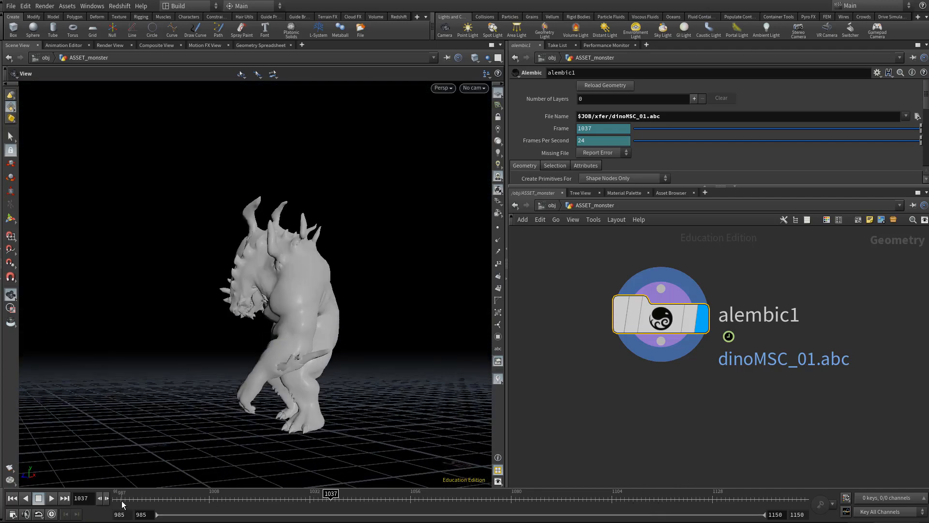
drag(122, 494, 86, 502)
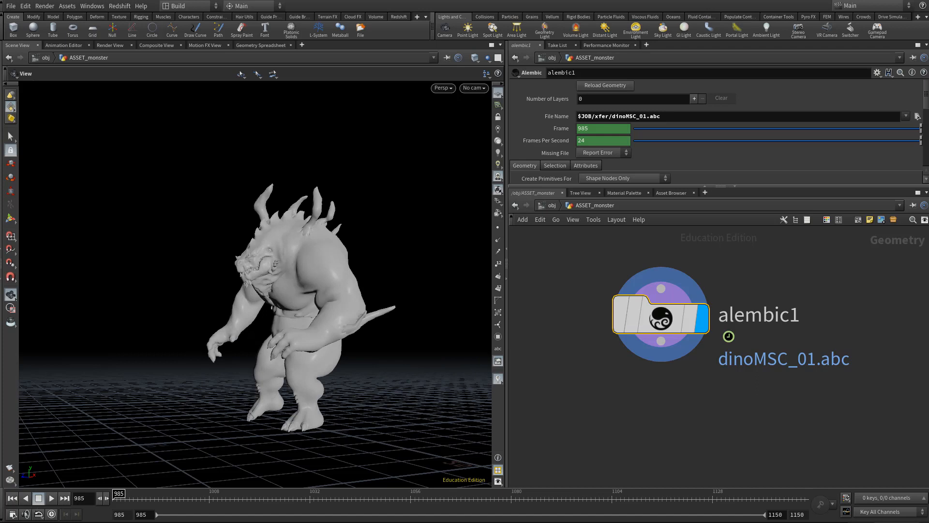
click(13, 514)
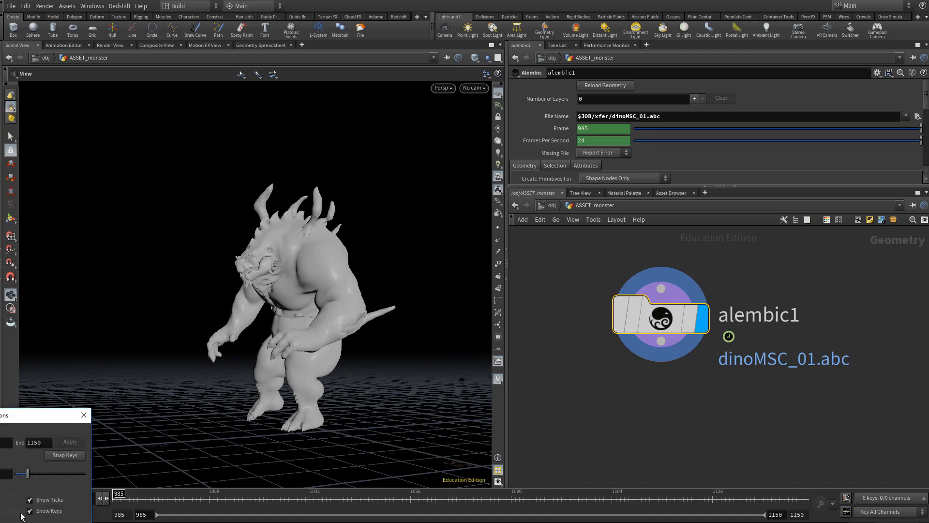
drag(31, 423, 244, 279)
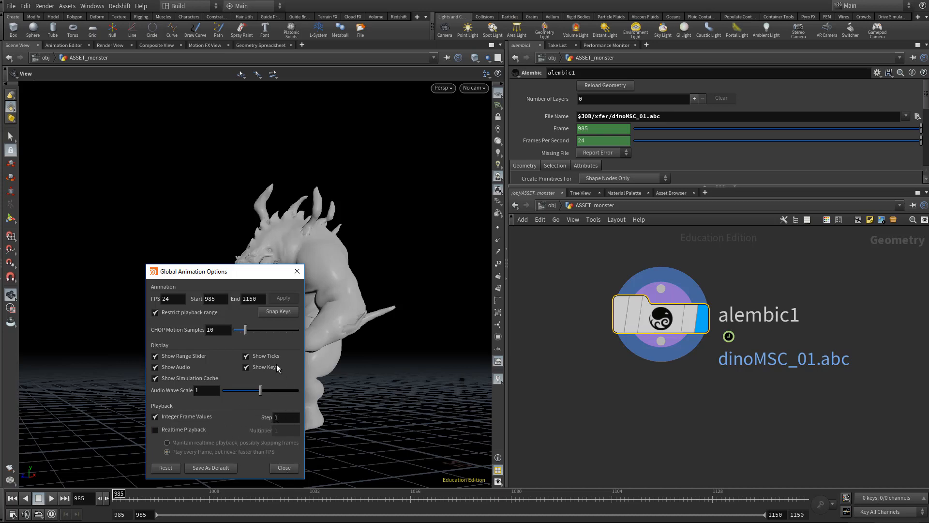
click(286, 468)
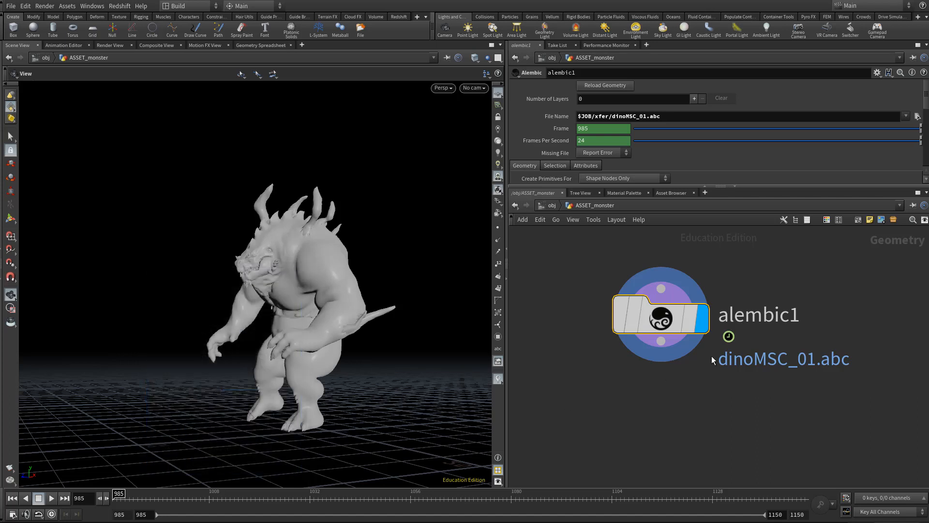
key(Up)
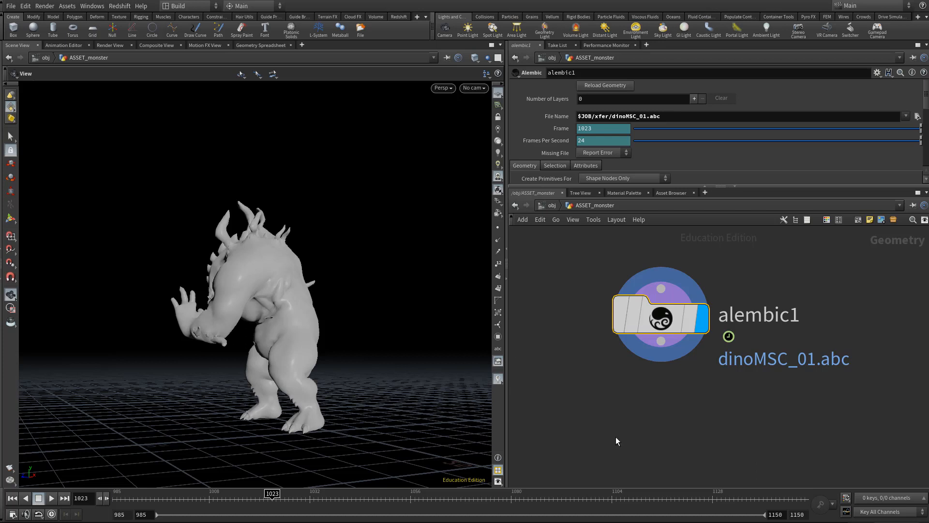
- Add a Null node below the Alembic node and wire the Alembic output into it
click(669, 427)
key(Tab)
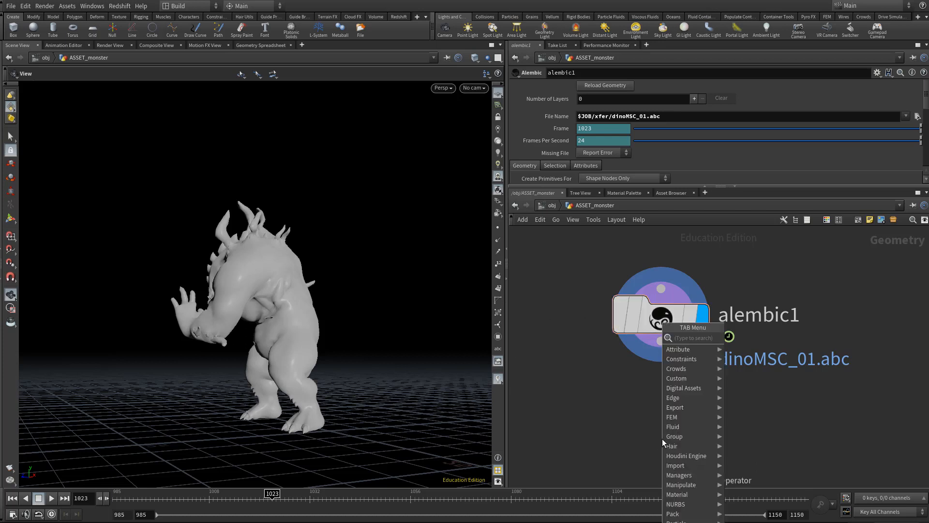
text(null)
key(Return)
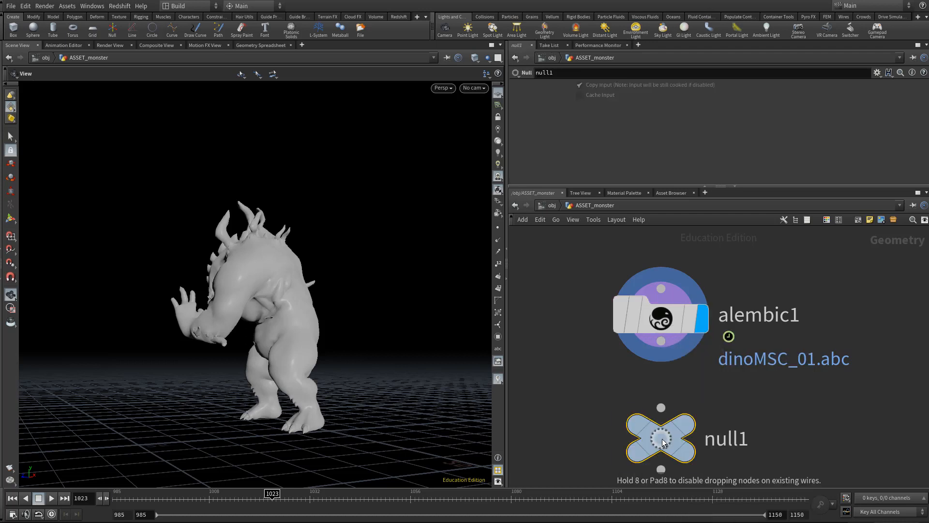
click(661, 438)
drag(662, 340, 662, 408)
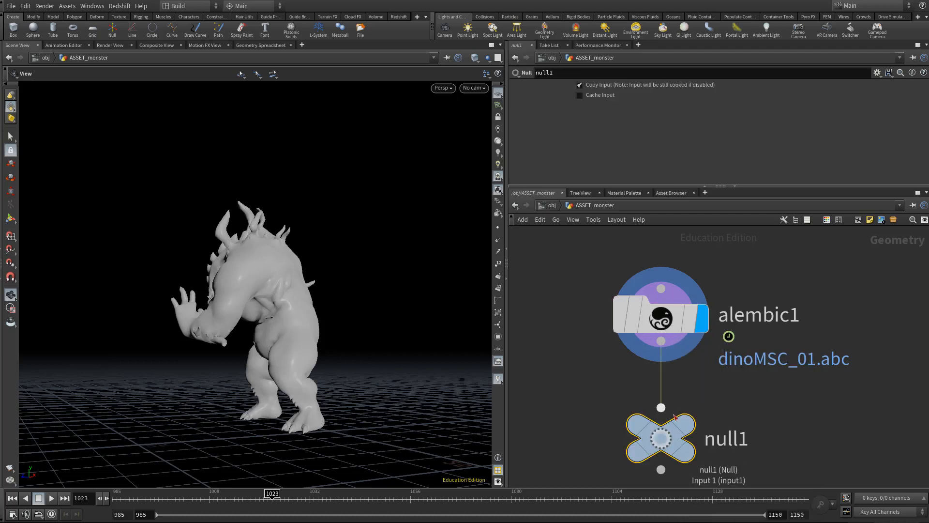
- Rename the Null node as OUT_monster and make it the displayed node
double_click(735, 447)
text(OUT)
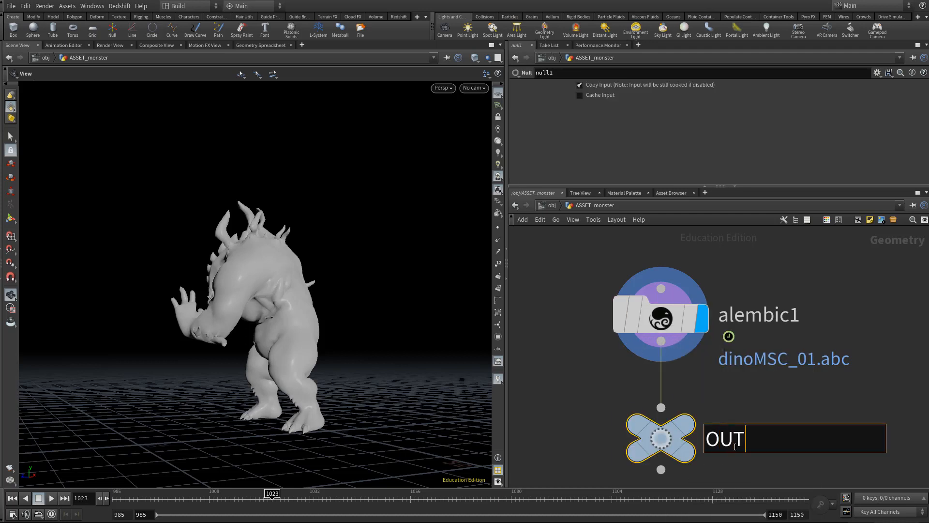
text(_monster)
key(Return)
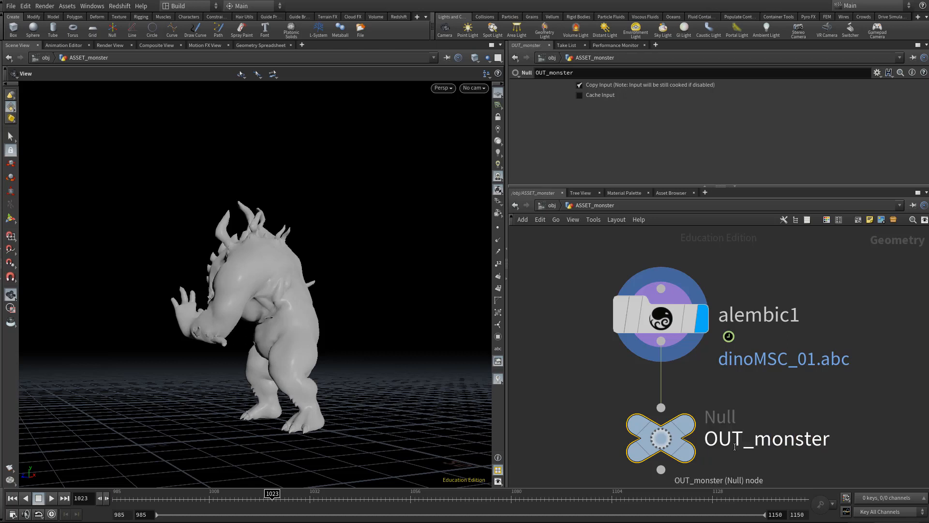
click(712, 386)
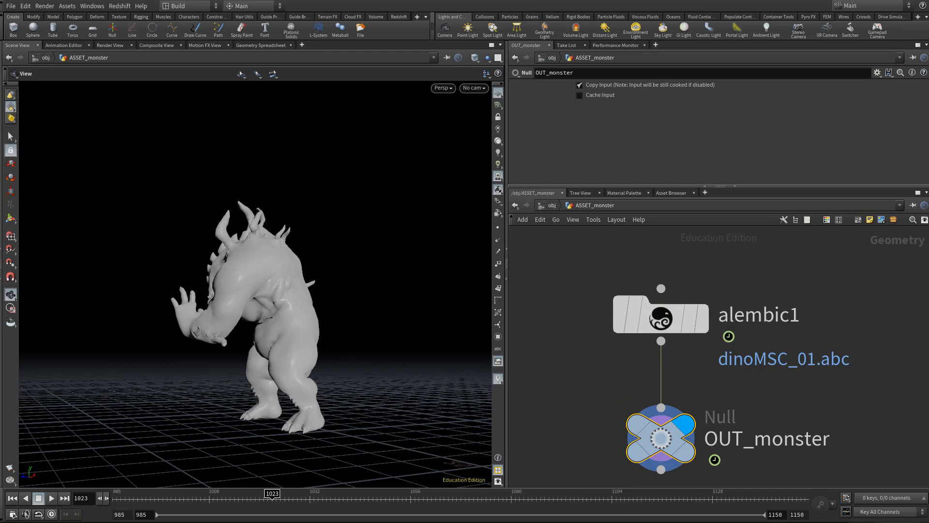
- Return to the object level and rename the monster's geometry object as ASSETS_monster
key(u)
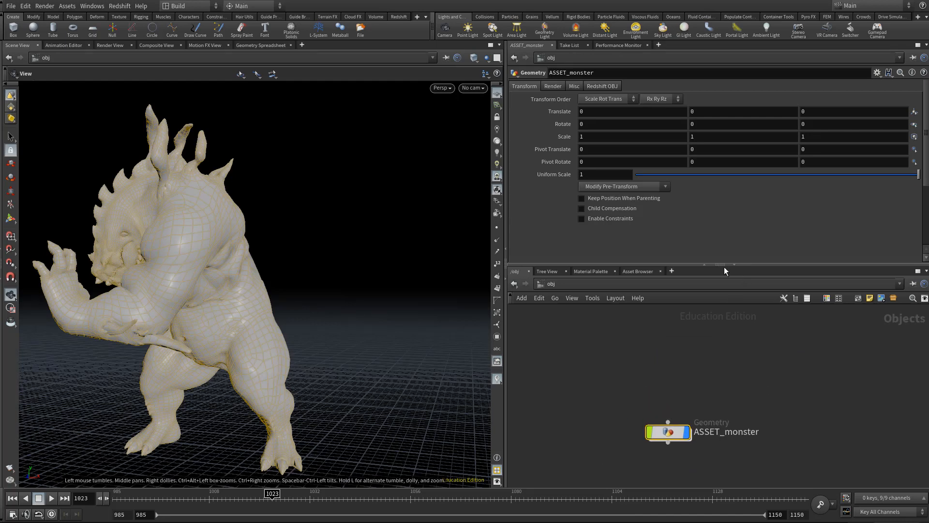
drag(724, 266, 724, 215)
scroll(663, 350, up, 3)
middle_drag(669, 380, 670, 315)
click(670, 314)
key(Tab)
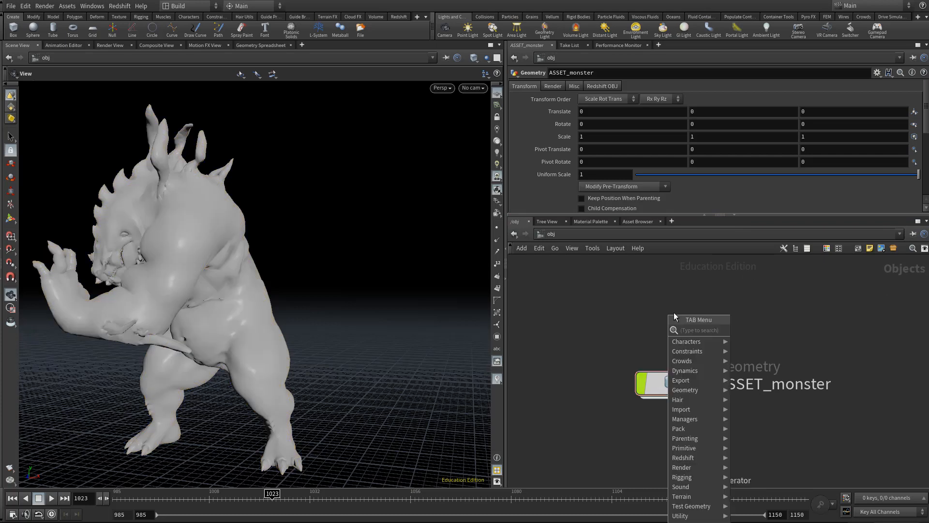
key(Escape)
double_click(764, 385)
text(S)
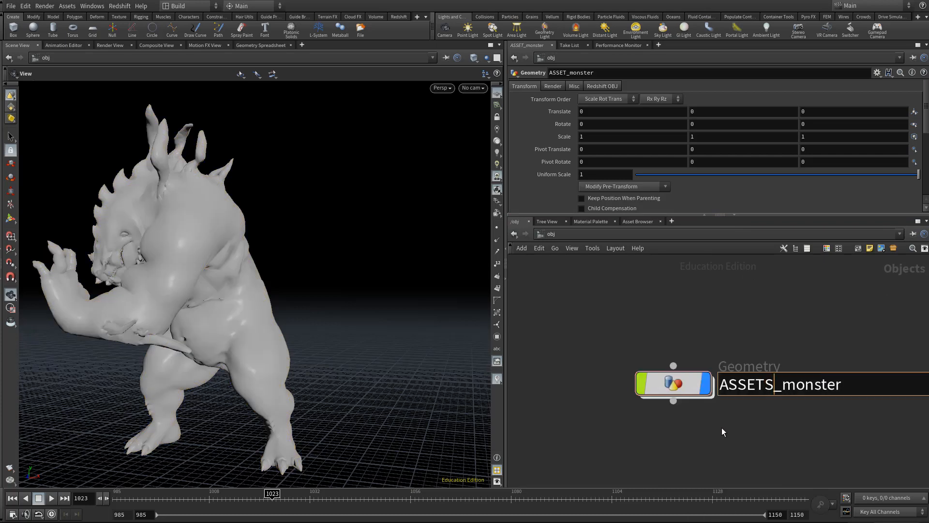
key(Return)
- Add another Geometry object above ASSETS_monster
middle_drag(673, 326, 675, 373)
key(Tab)
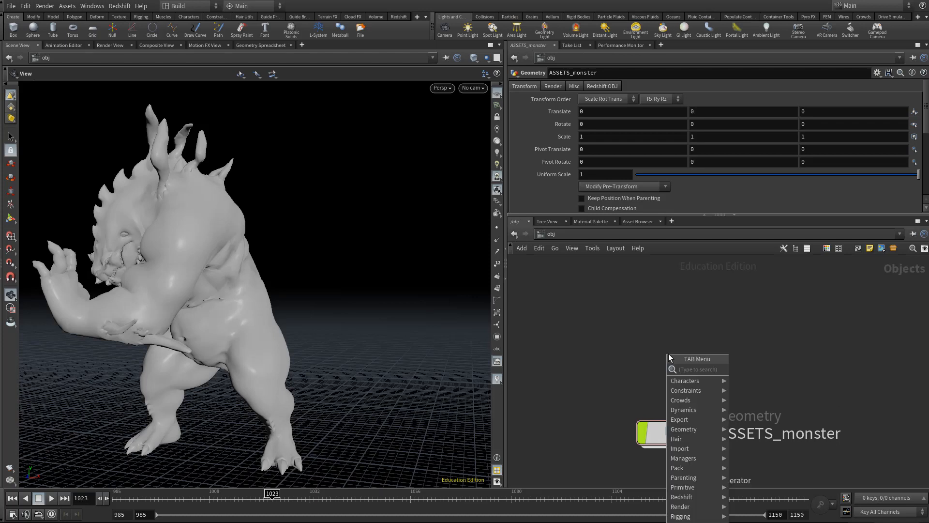
text(geo)
key(Return)
click(670, 357)
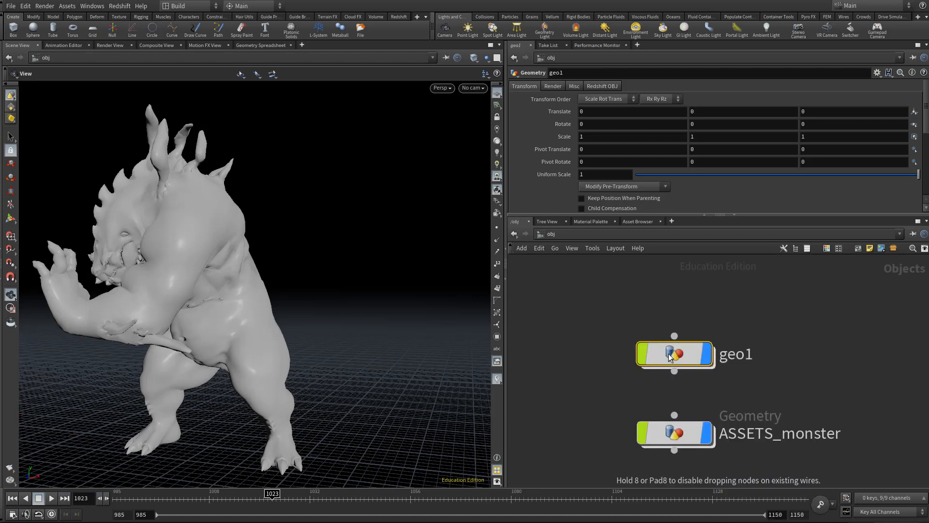
- Rename the new geometry object above ASSETS_monster as ASSETS_environment
double_click(736, 354)
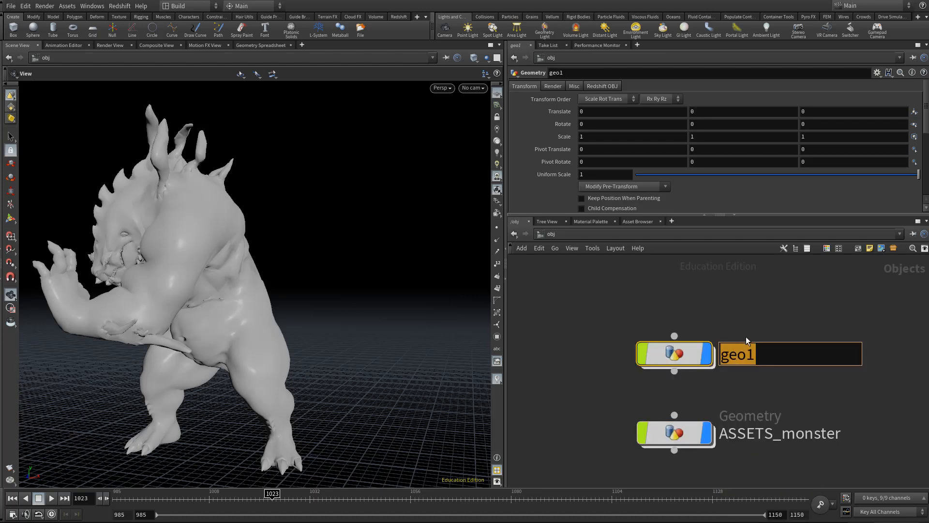
text(ASSETS_environment)
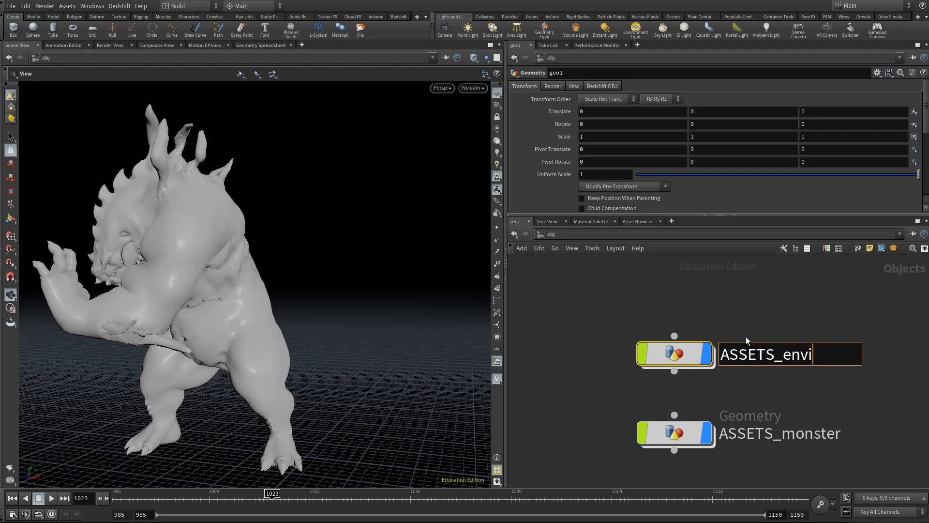
key(Return)
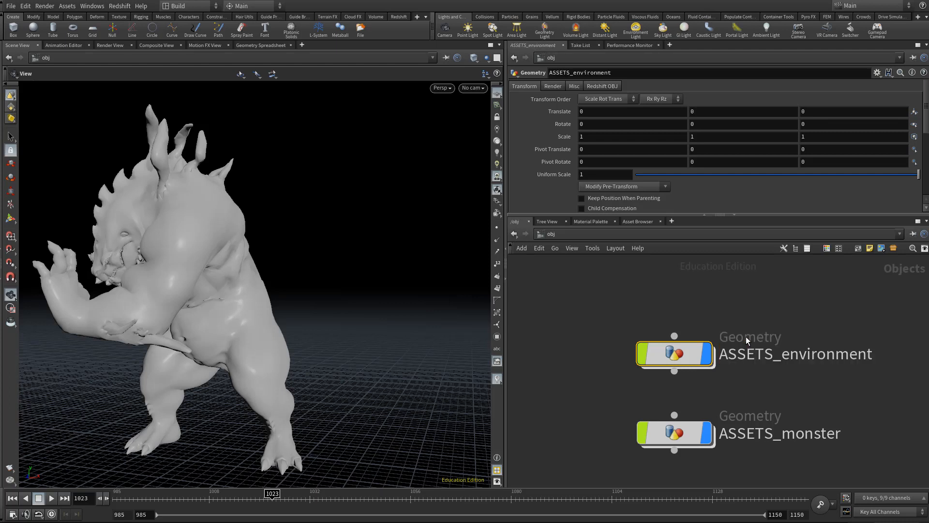
- Go inside ASSETS_environment and place an Alembic node in its empty network
double_click(675, 354)
key(Tab)
text(ale)
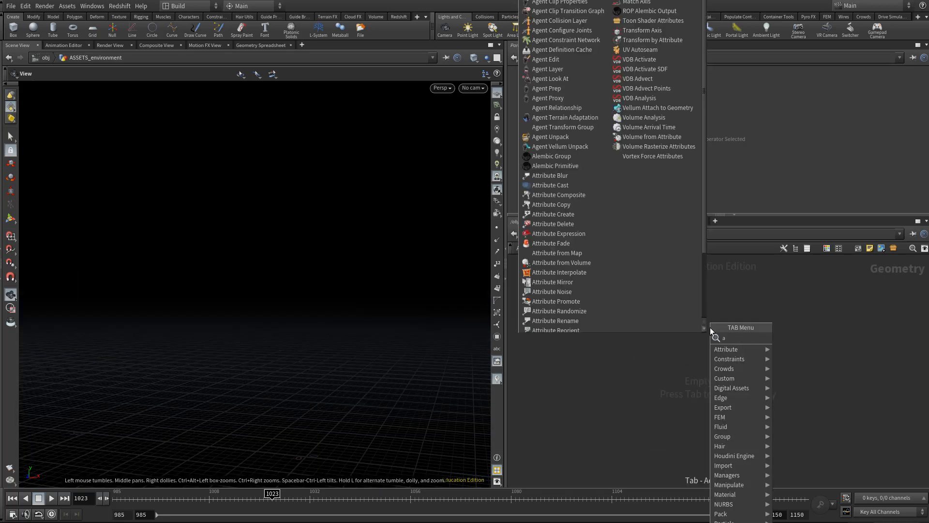
key(Return)
click(710, 328)
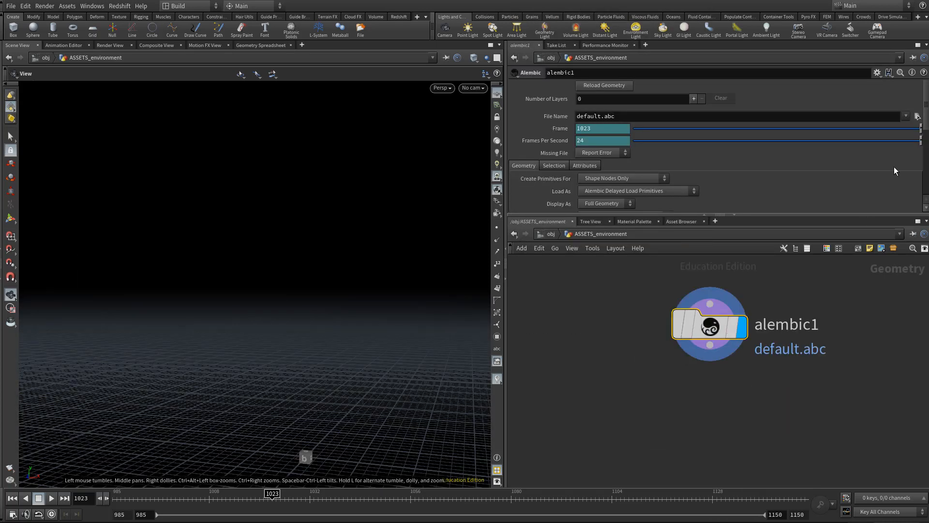
- Load DestructionBuilding.v02.abc from the $JOB/xfer folder as the Alembic node's file
click(917, 117)
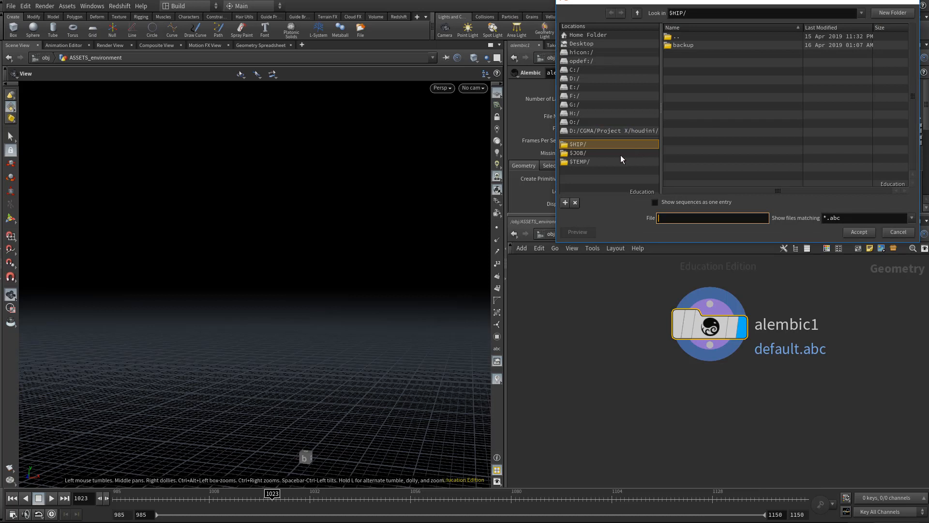
click(620, 154)
double_click(681, 97)
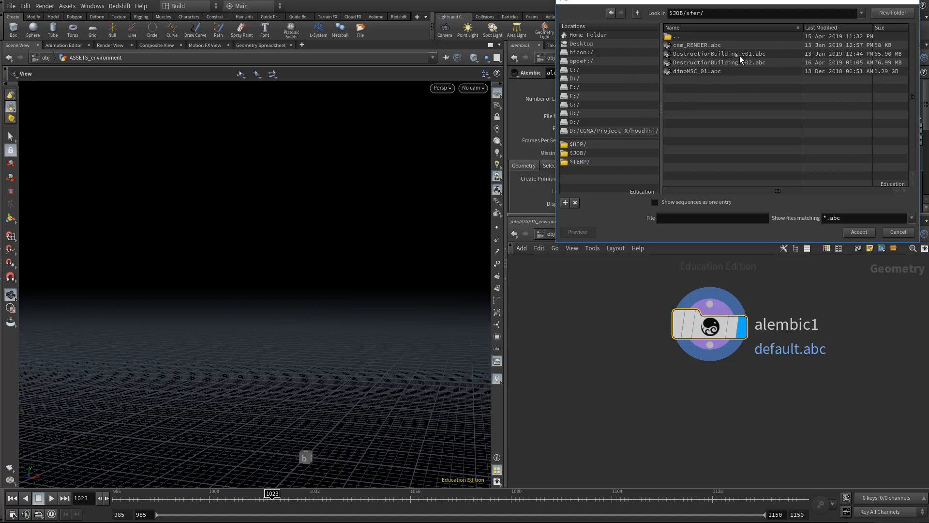
click(729, 62)
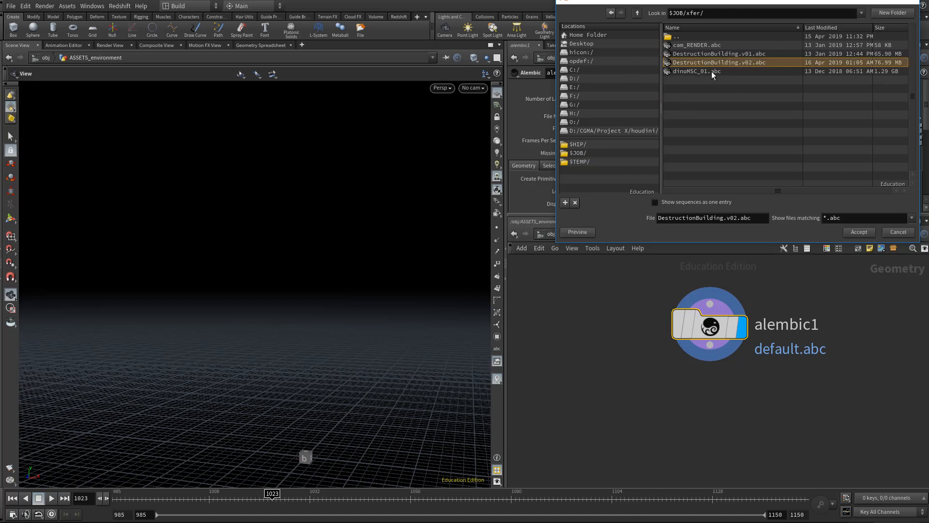
click(859, 232)
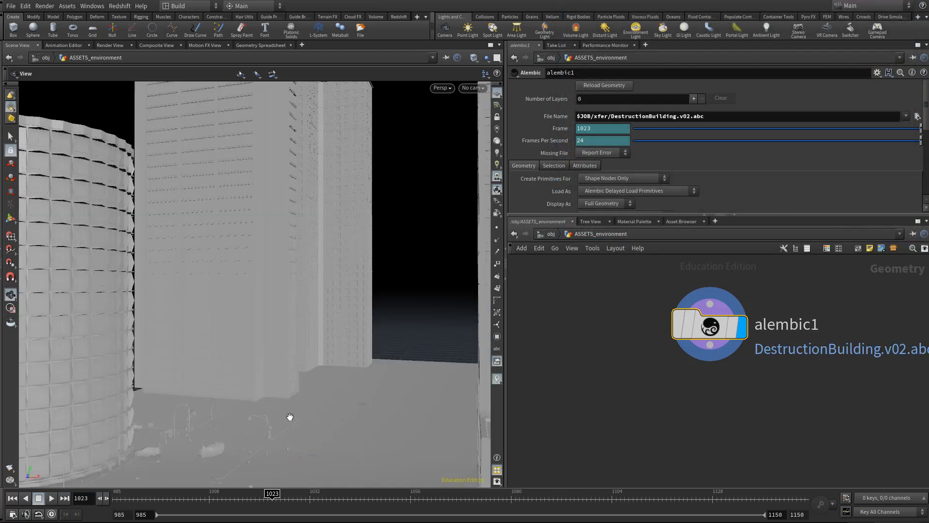
- Show all objects in the scene view and scrub the animation to frame 1150 to check the monster within the environment
drag(363, 407, 202, 396)
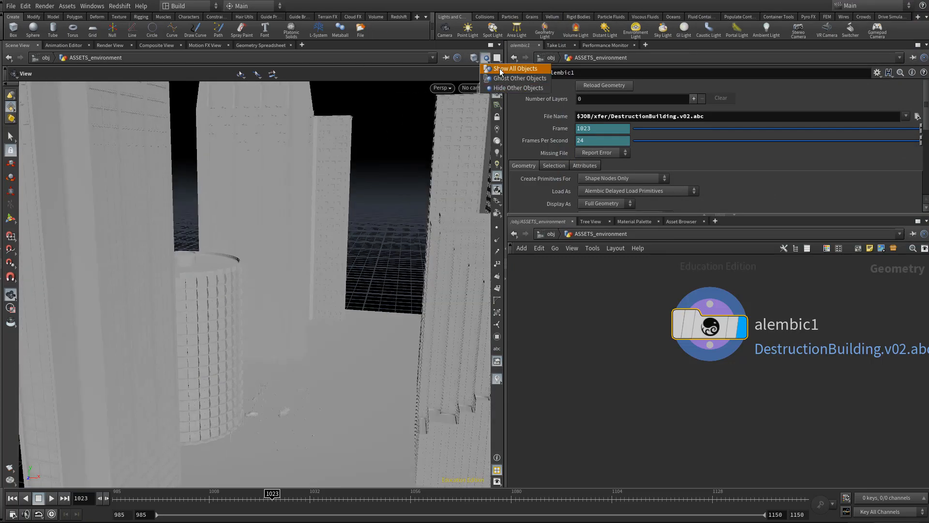
click(487, 58)
drag(256, 355, 228, 365)
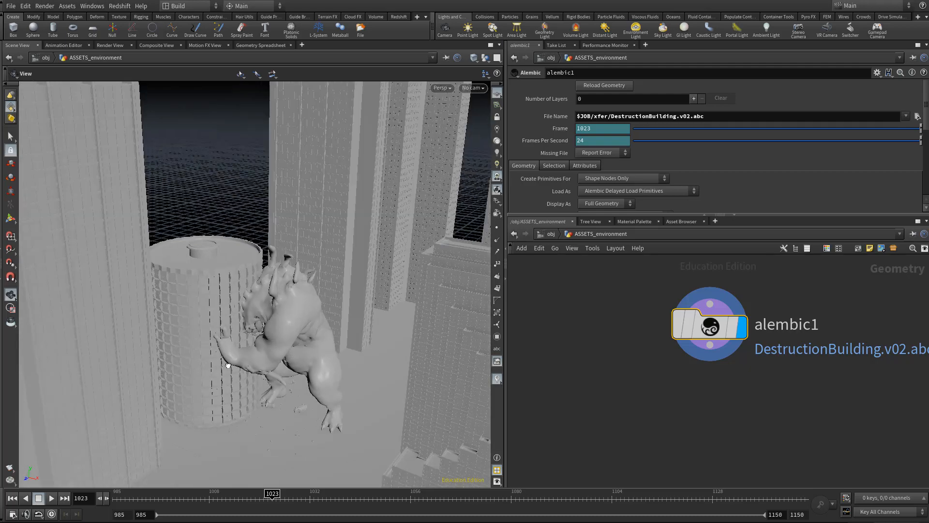
right_drag(228, 365, 356, 357)
drag(357, 357, 366, 339)
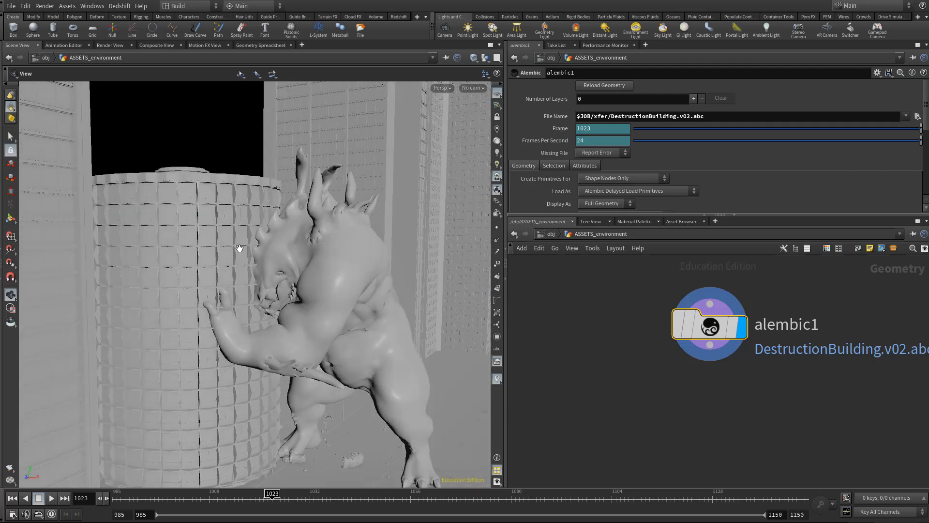
drag(233, 499, 802, 521)
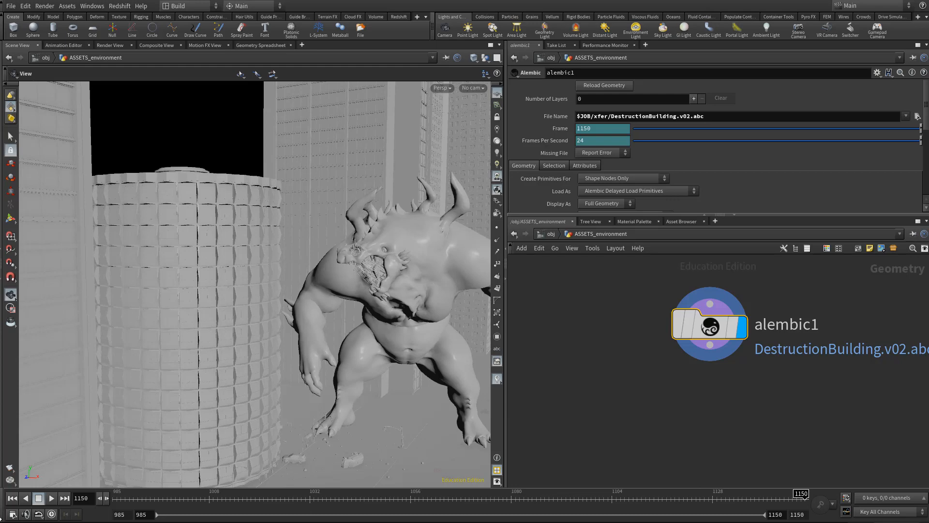
- Set the end frame to 1325 in the global animation options and apply it
click(12, 514)
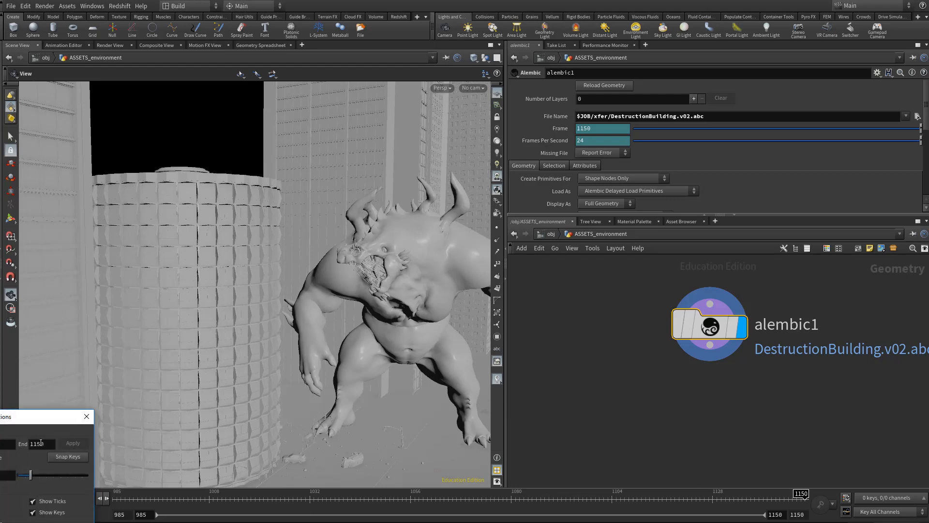
drag(48, 425, 219, 262)
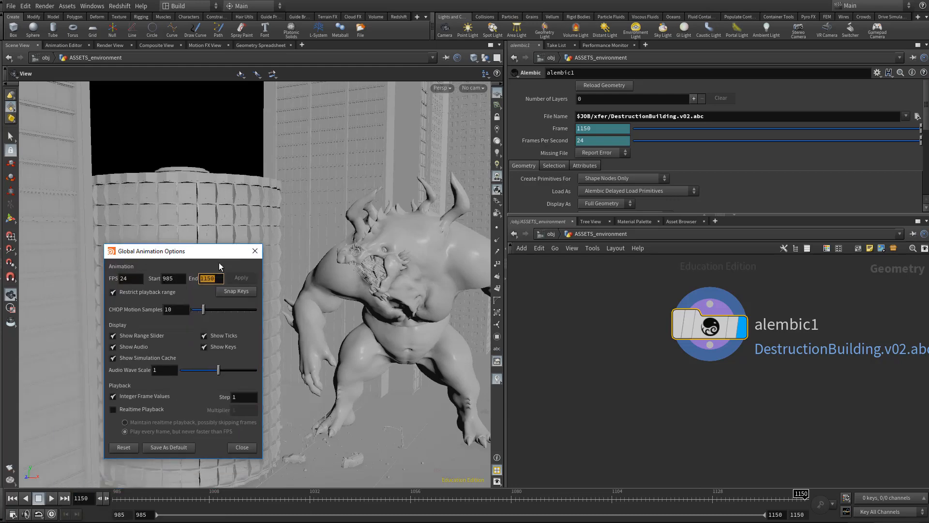
text(1325)
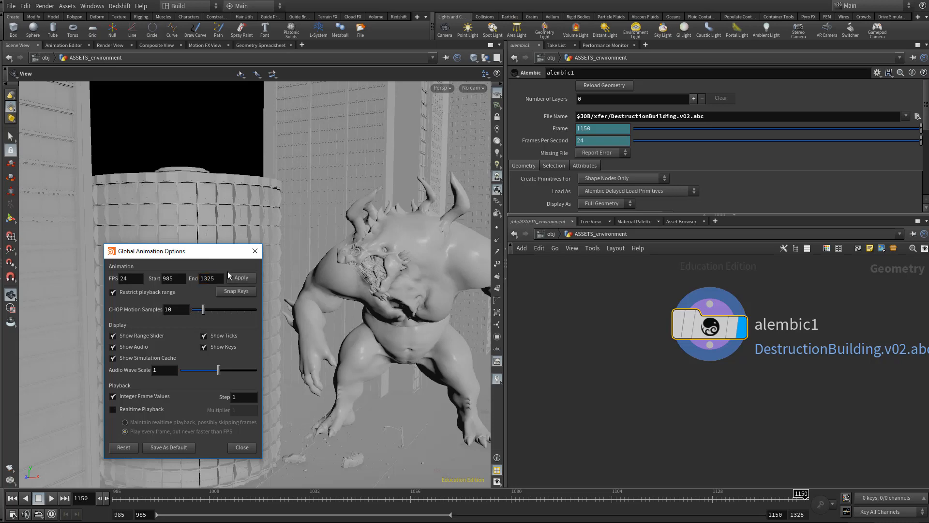
click(239, 280)
drag(223, 256, 176, 108)
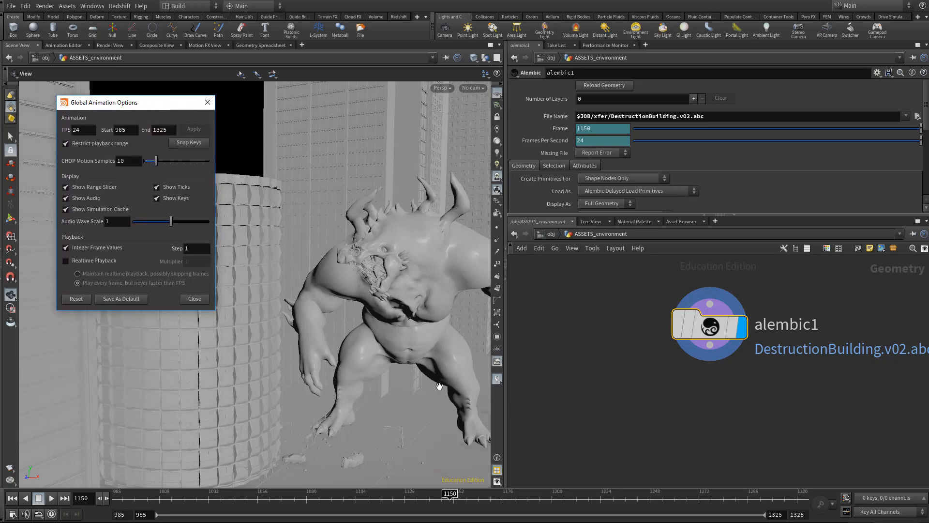
- Widen the scene view against the network pane and close the global animation options
drag(505, 398, 622, 392)
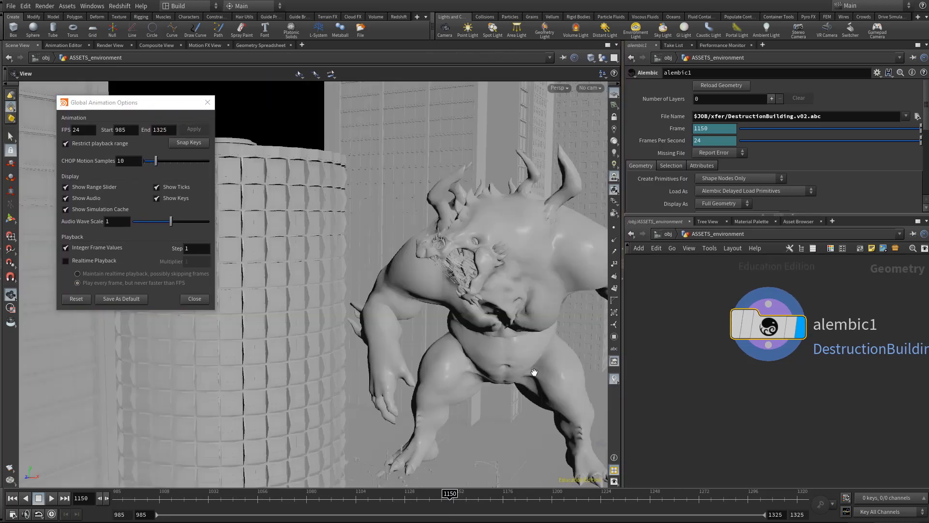
middle_drag(484, 360, 394, 356)
right_drag(363, 352, 309, 349)
drag(383, 373, 432, 370)
click(190, 298)
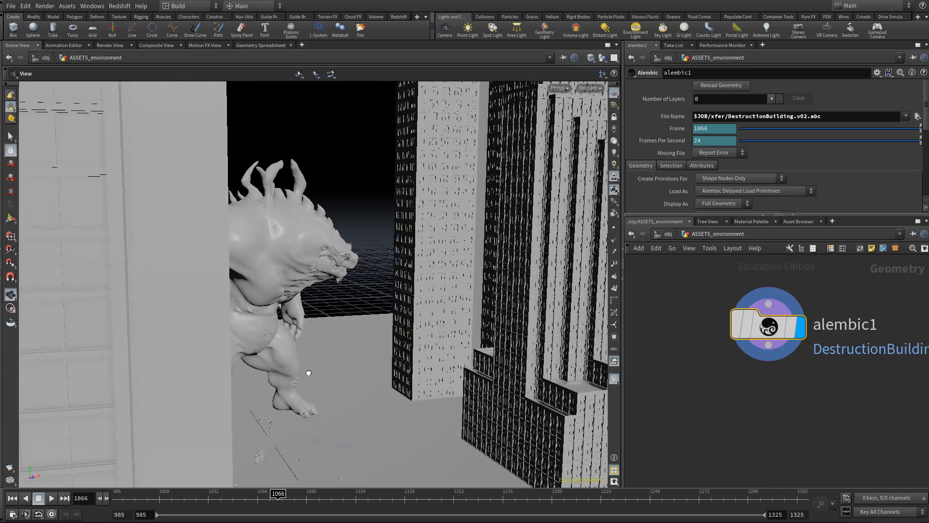
- Scrub the animation to frame 1212, checking the monster's movement among the buildings, and examine the round tower up close
drag(463, 491, 419, 256)
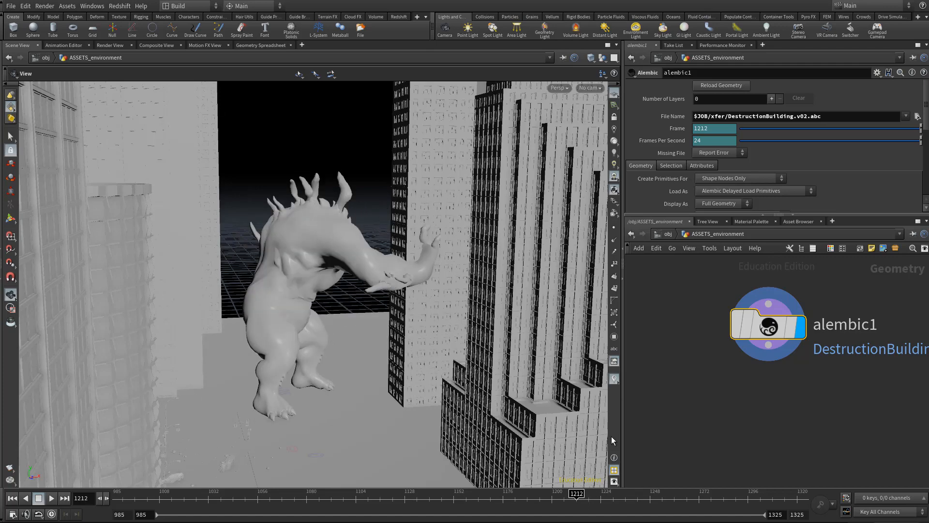
drag(356, 385, 246, 315)
right_drag(246, 315, 252, 257)
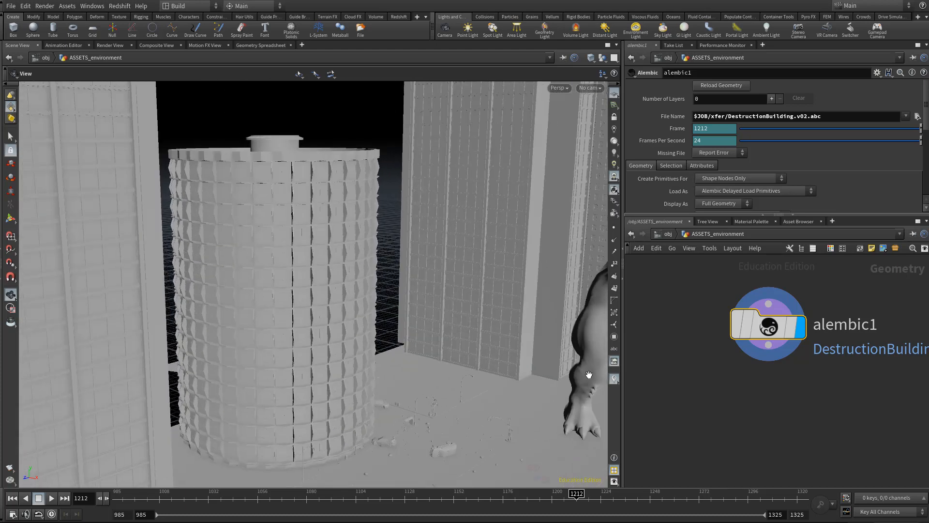
right_drag(300, 369, 432, 330)
middle_drag(432, 330, 528, 418)
right_drag(528, 417, 411, 382)
middle_drag(409, 352, 388, 309)
drag(388, 309, 419, 311)
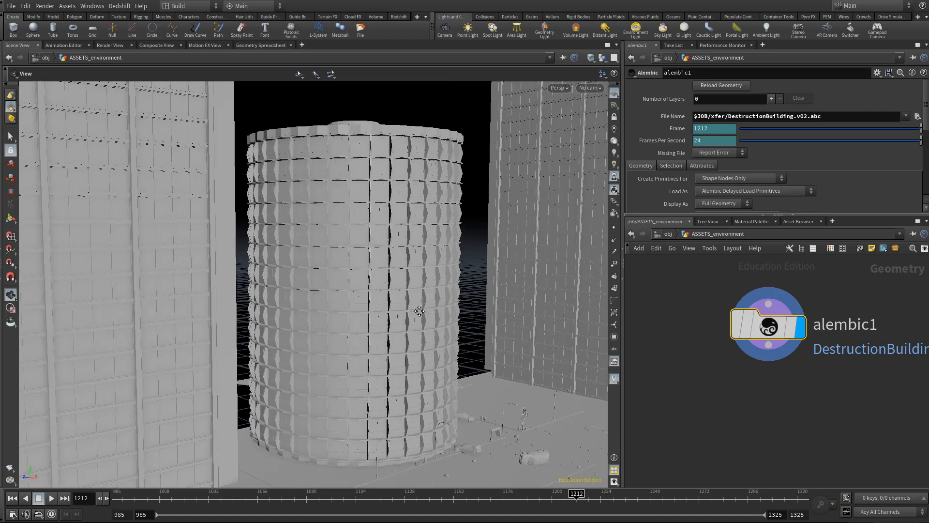
middle_drag(428, 355, 421, 338)
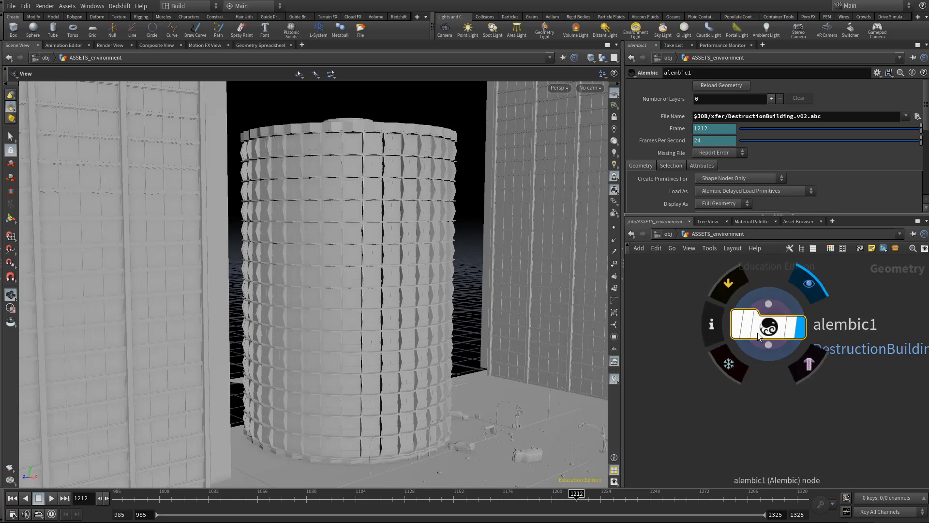
- Open the geometry spreadsheet for the Alembic node, show its primitive attributes, and enlarge the window and path column for reading
right_click(781, 328)
click(799, 375)
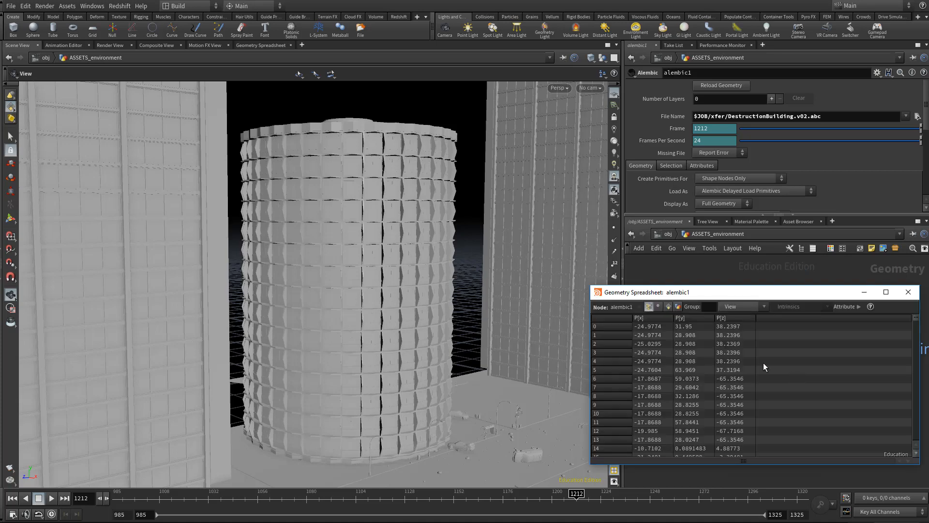
drag(677, 295, 227, 141)
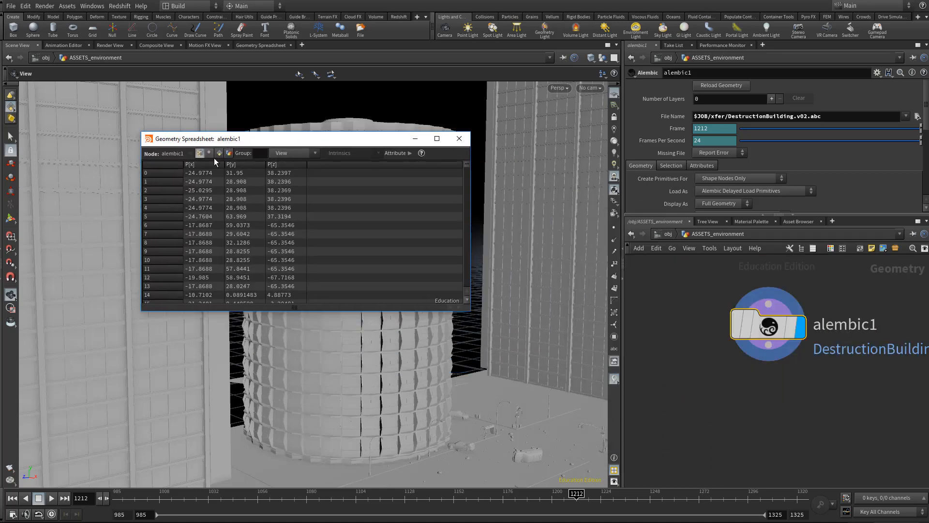
click(219, 153)
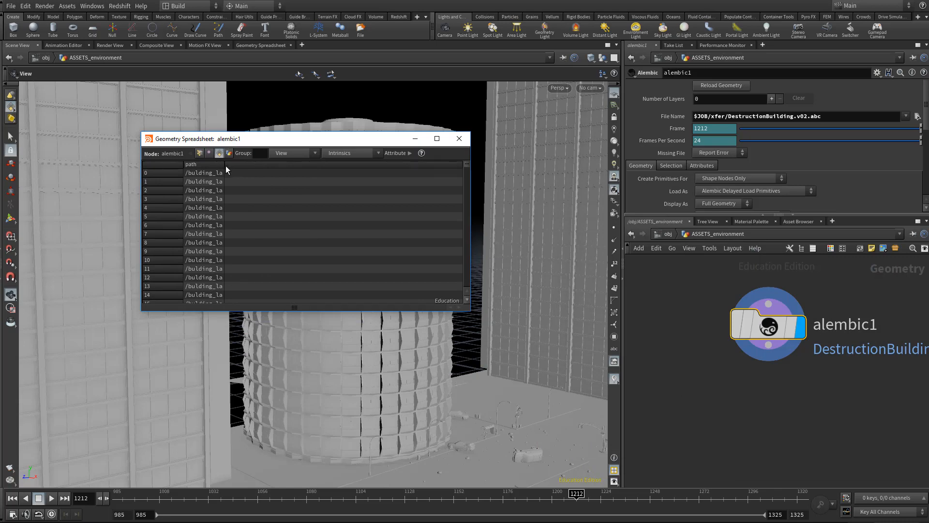
drag(225, 167, 814, 219)
drag(449, 167, 685, 190)
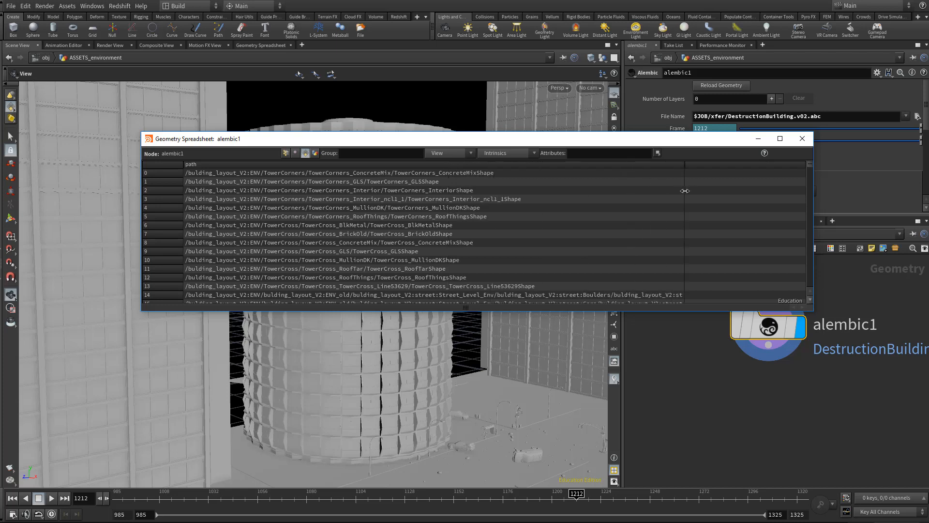
drag(330, 138, 269, 85)
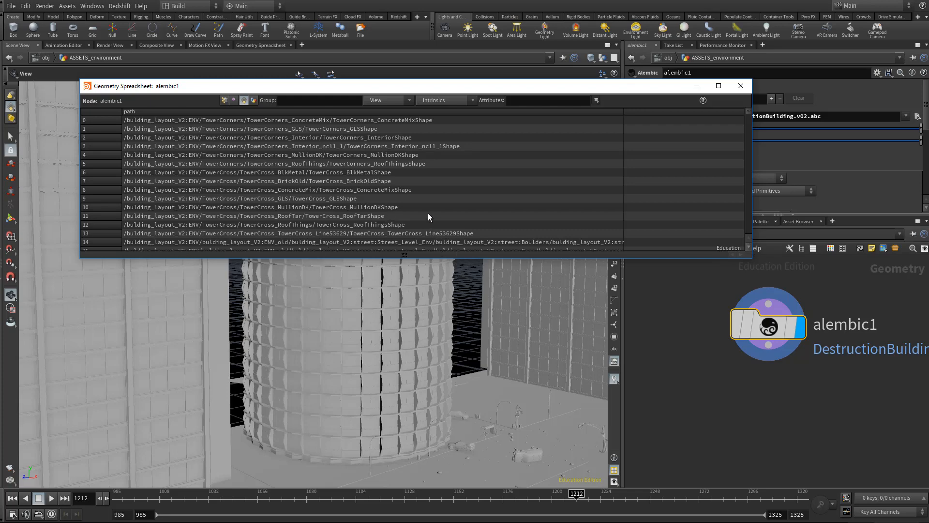
- Examine the primitive path attributes throughout the environment's list, widening the path column further, and close the spreadsheet
scroll(751, 119, down, 5)
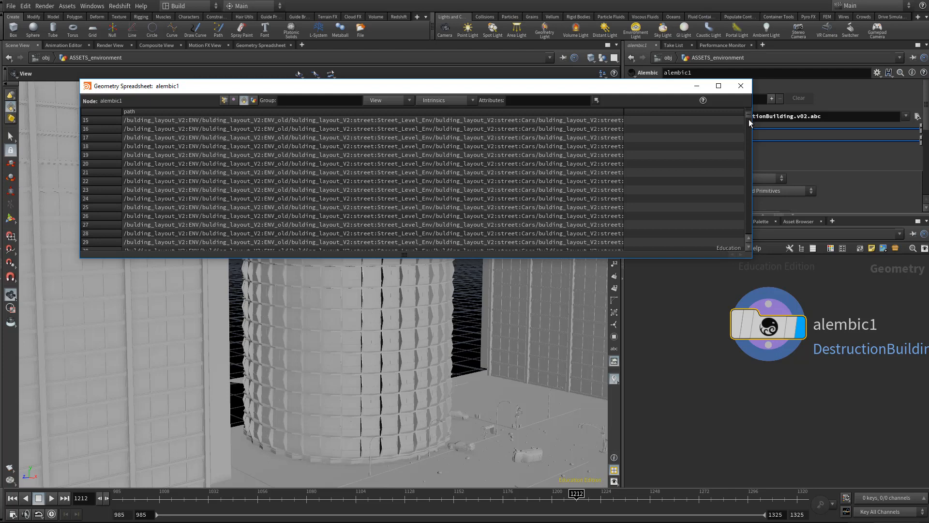
drag(749, 121, 760, 171)
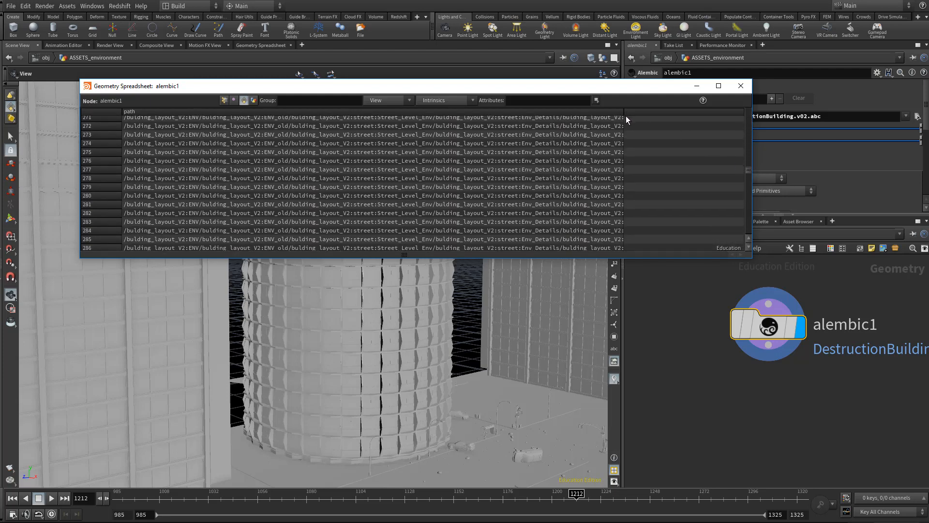
drag(625, 115, 721, 126)
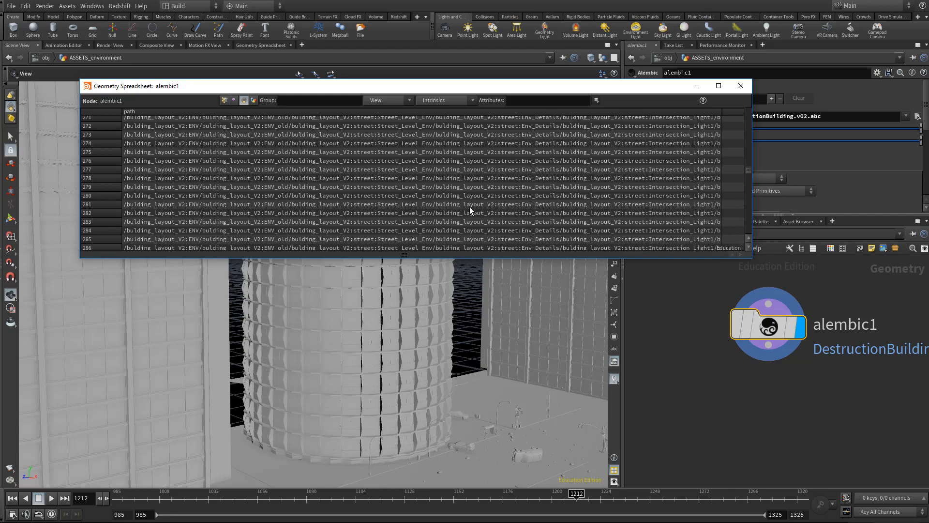
drag(749, 176, 751, 264)
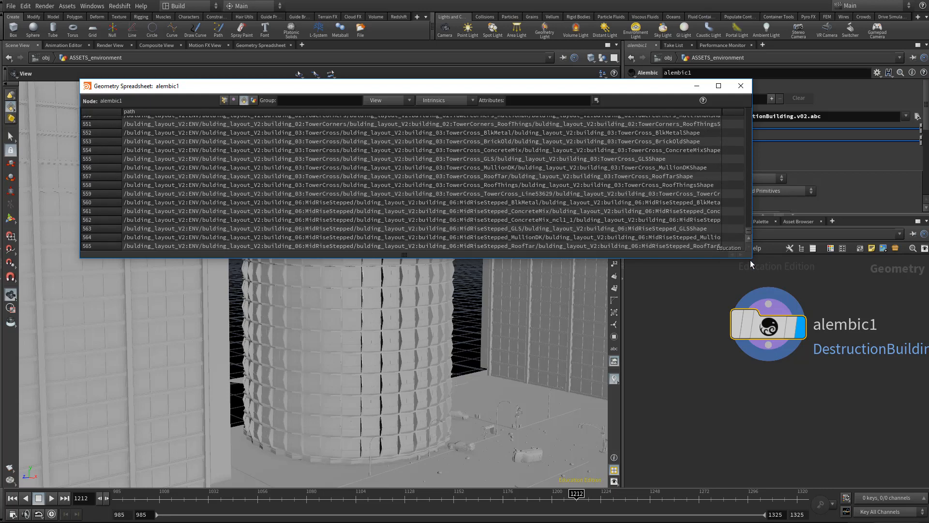
click(741, 86)
- Frame the network, activate the Select tool in the scene view, and turn on group selection for primitives
key(h)
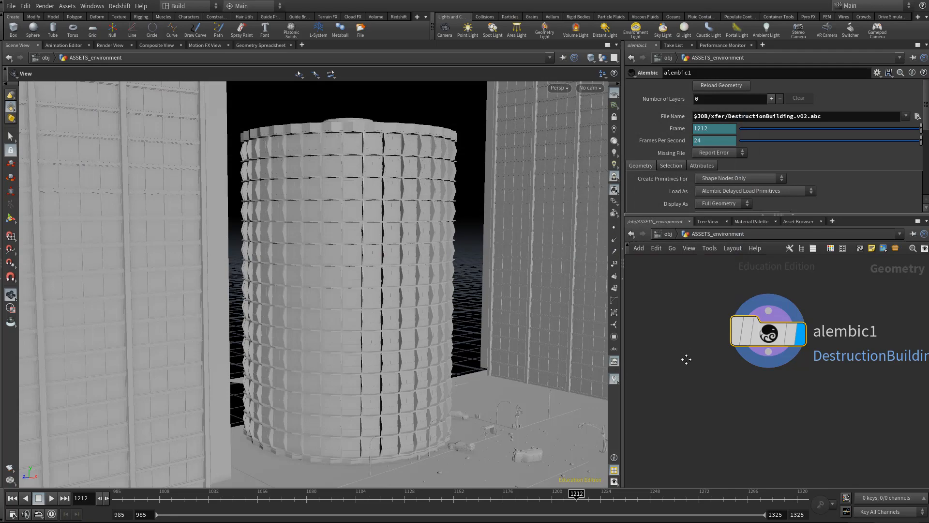
key(s)
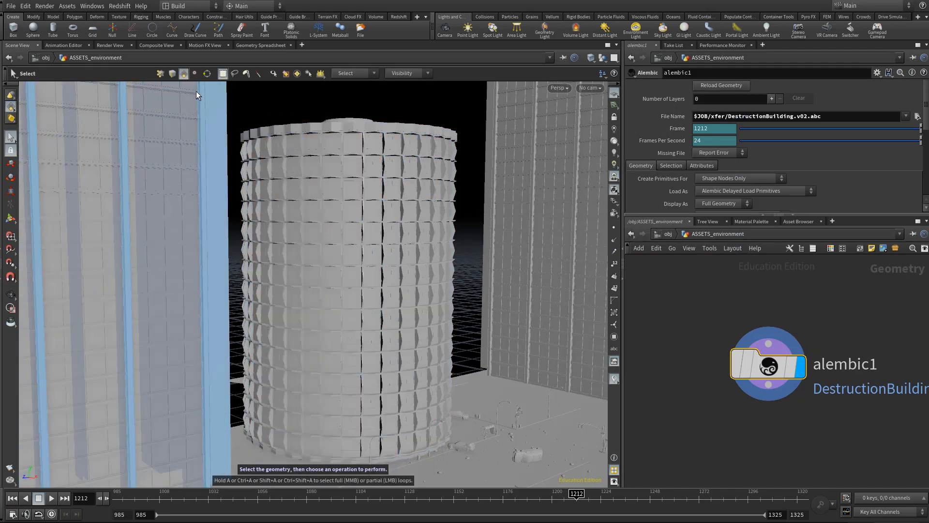
click(301, 76)
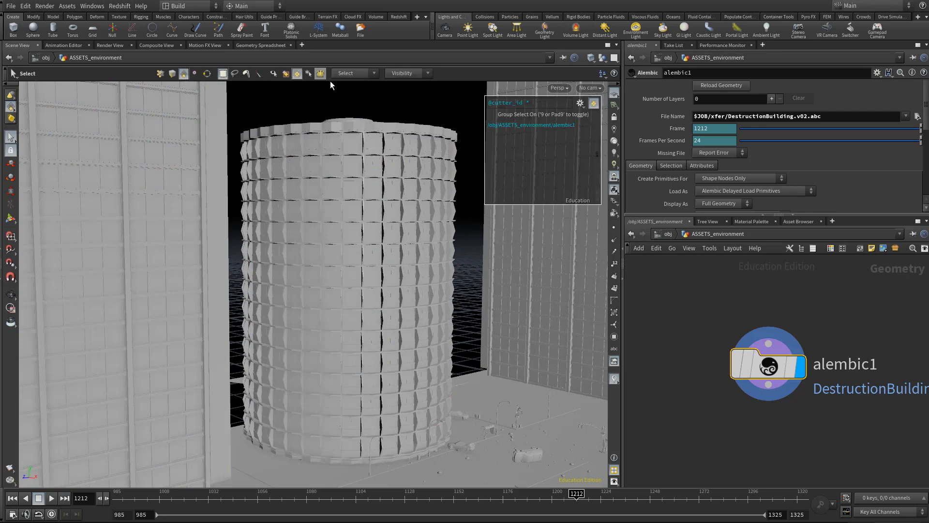
- List the primitive groups by Alembic paths for selection and view the round tower's roof from above
click(581, 103)
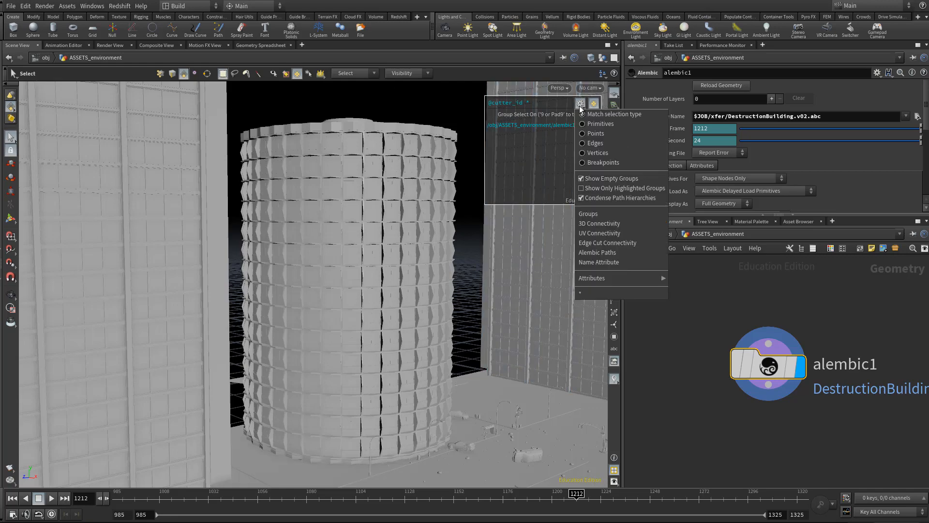
click(608, 252)
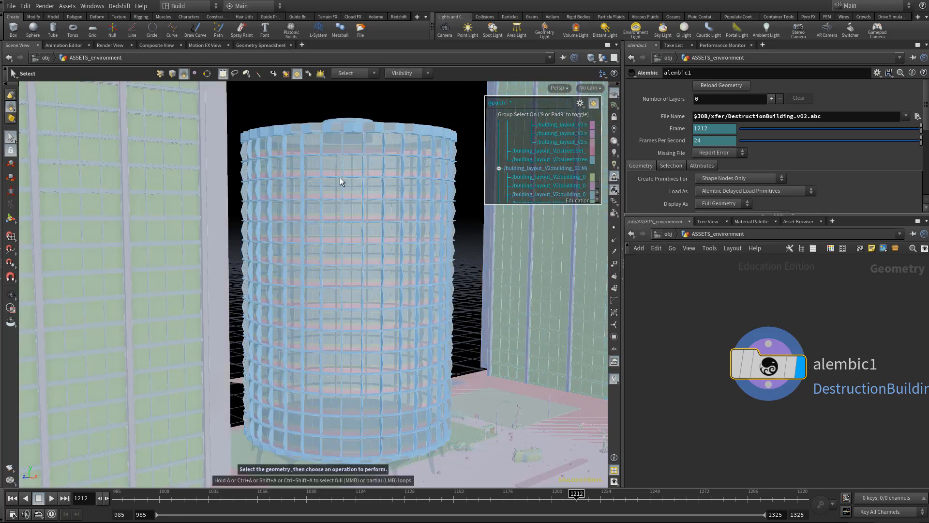
key(Escape)
drag(344, 175, 326, 274)
alt+right_drag(326, 274, 322, 256)
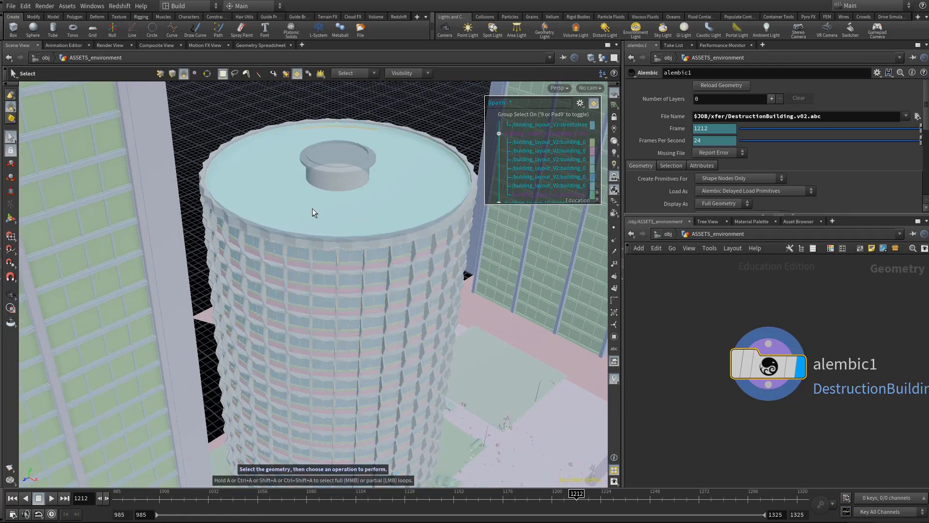
- Select the round tower's flat roof by its path group and add a Split node for it
click(249, 157)
key(Tab)
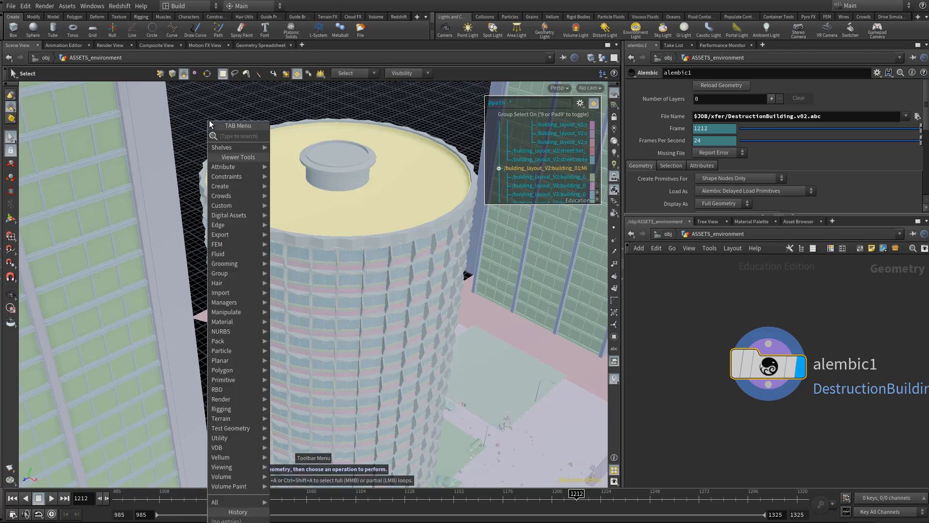
text(split)
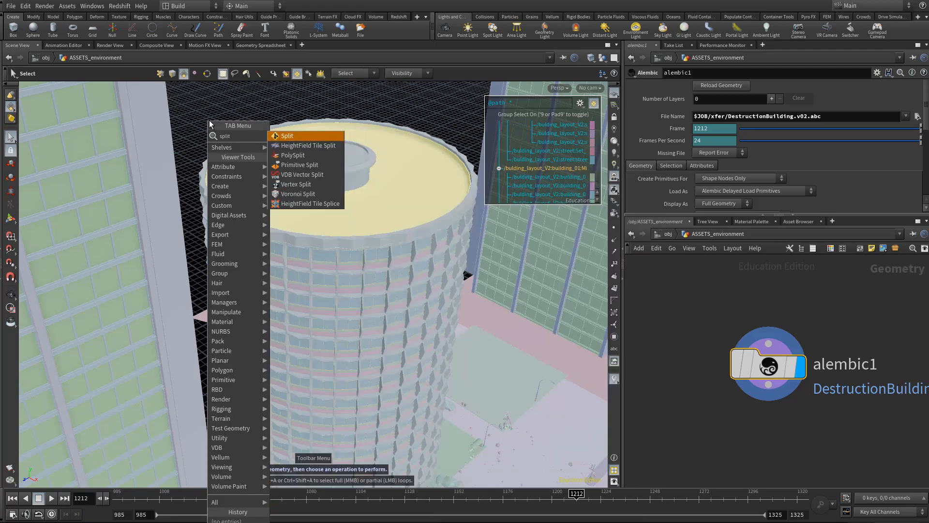
key(Return)
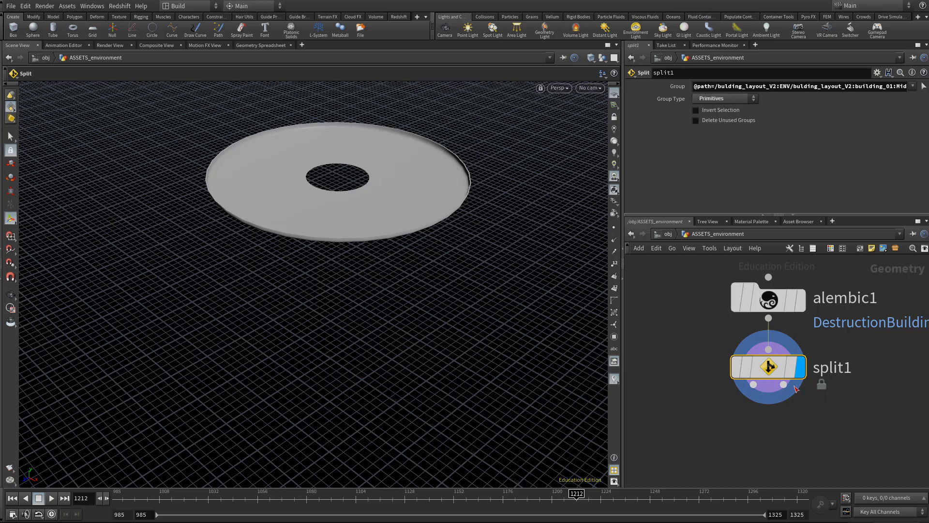
- Add a Null node below the Split, connect it to the non-selected geometry output, and display it
click(825, 454)
key(Tab)
text(nu)
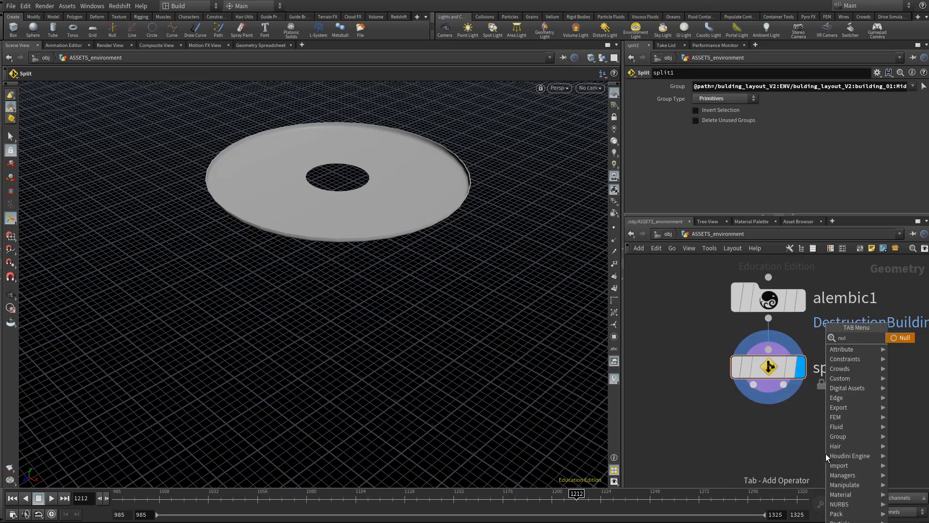
key(Return)
click(825, 455)
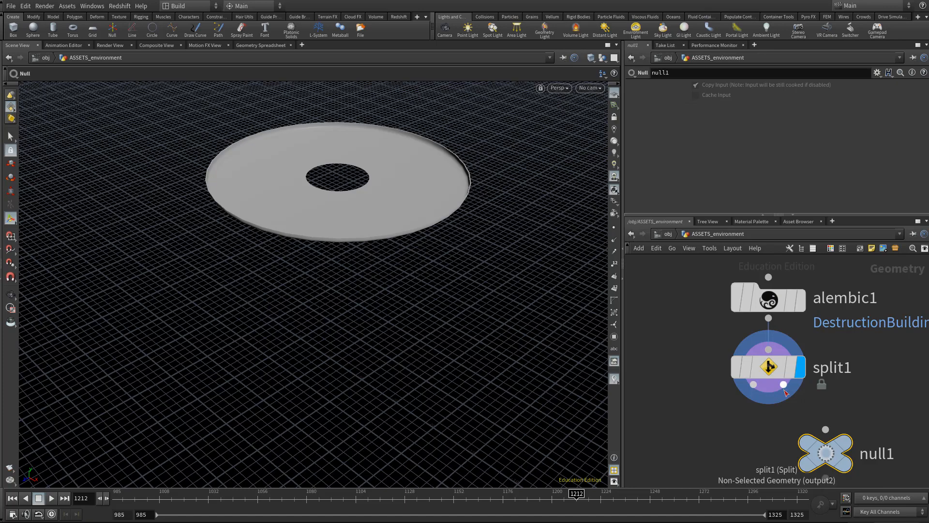
click(784, 385)
click(825, 429)
click(847, 445)
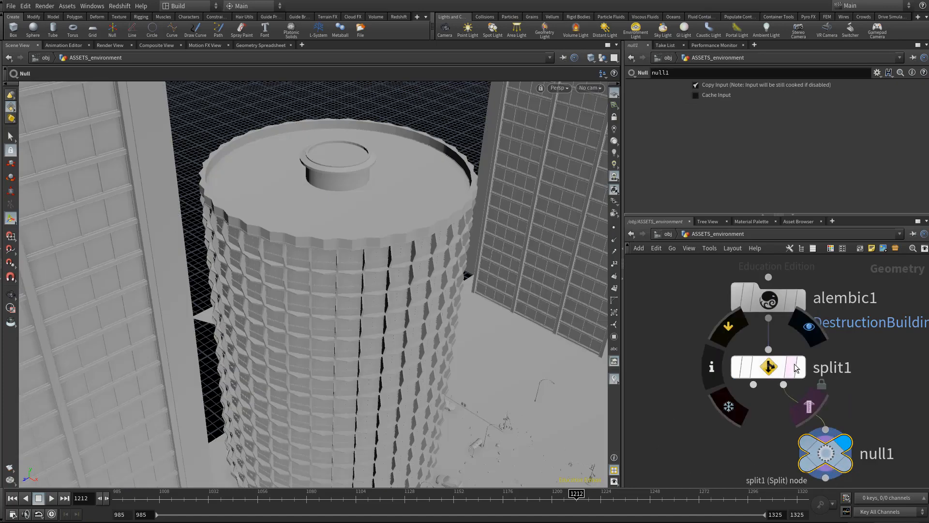
- Display and select the Split node again, and widen the parameter area to read its Group path
click(752, 368)
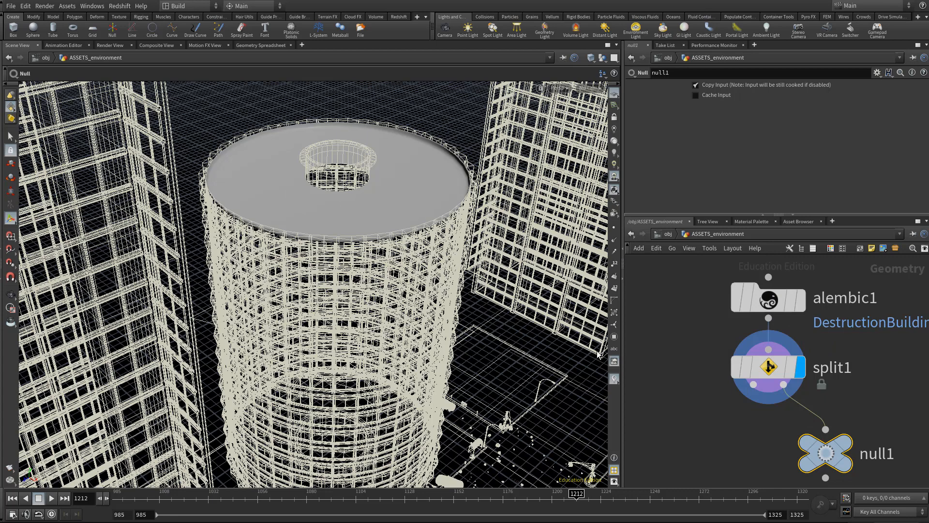
click(772, 374)
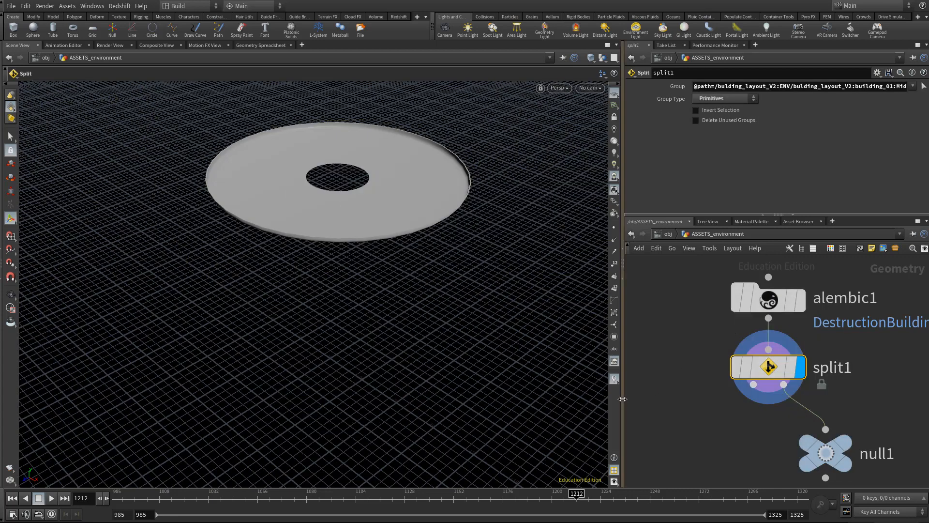
drag(623, 386, 517, 386)
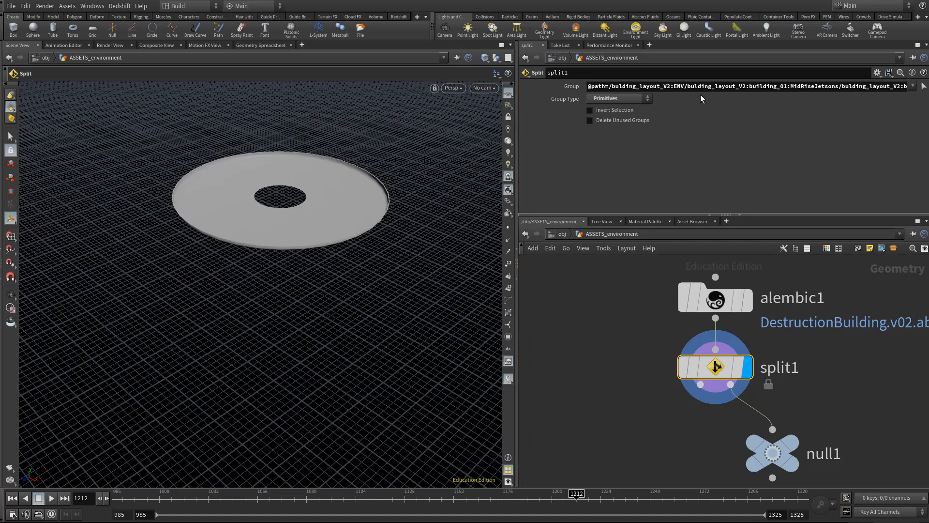
- Open the Split node's Group string in the expanded editor and enlarge the window to fit the whole path
drag(638, 87, 539, 85)
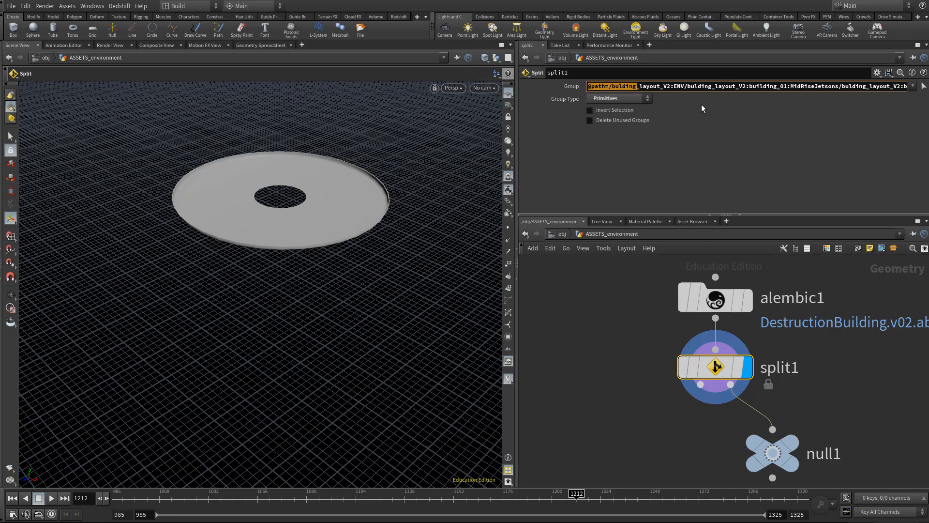
click(707, 88)
key(alt+e)
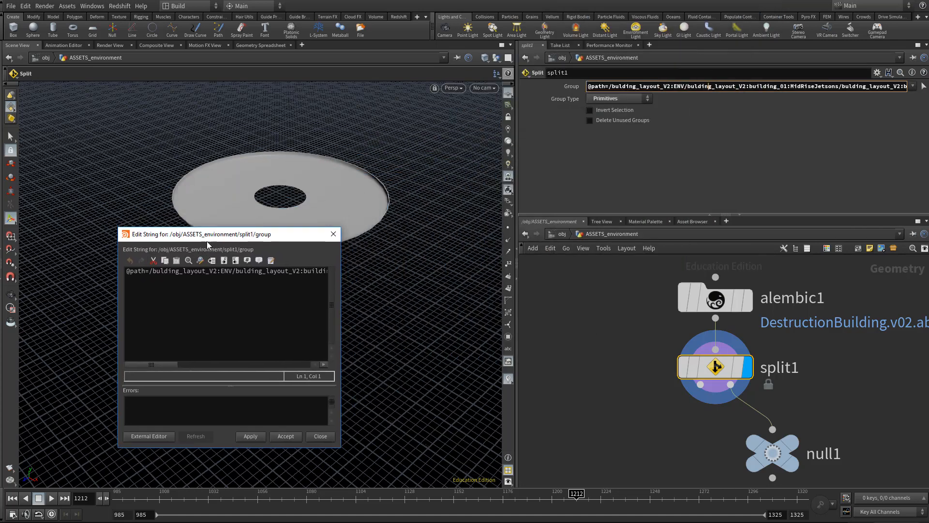
drag(328, 461, 871, 414)
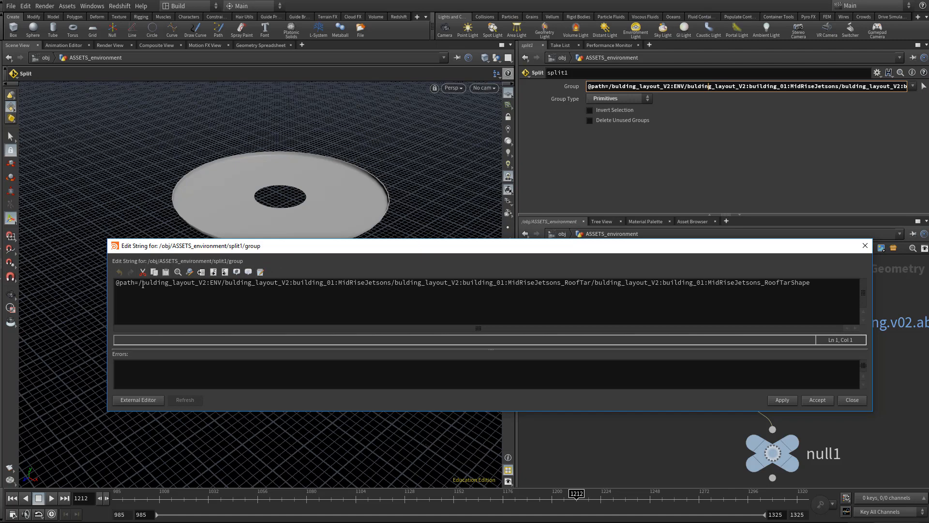
mouse_move(139, 285)
mouse_down()
mouse_move(588, 294)
mouse_move(337, 284)
mouse_move(392, 284)
mouse_move(142, 295)
mouse_up()
click(336, 285)
key(Delete)
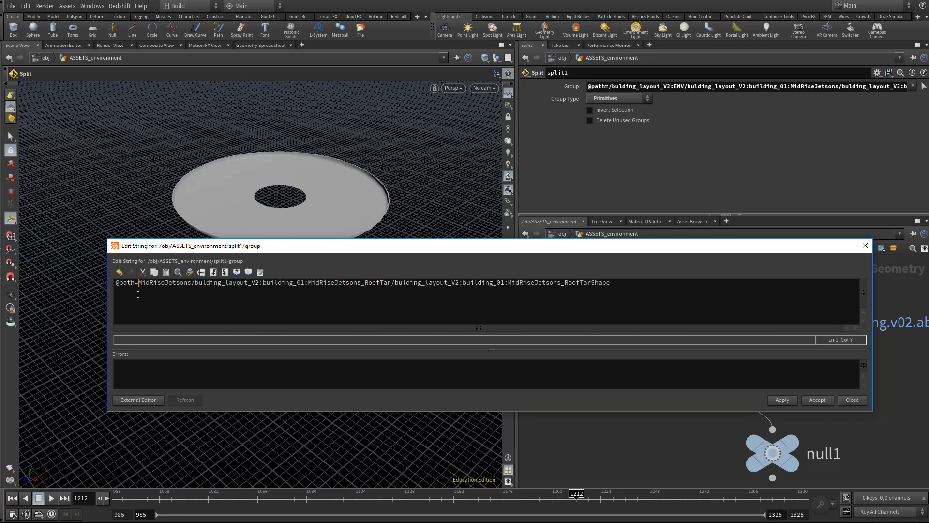
text(*)
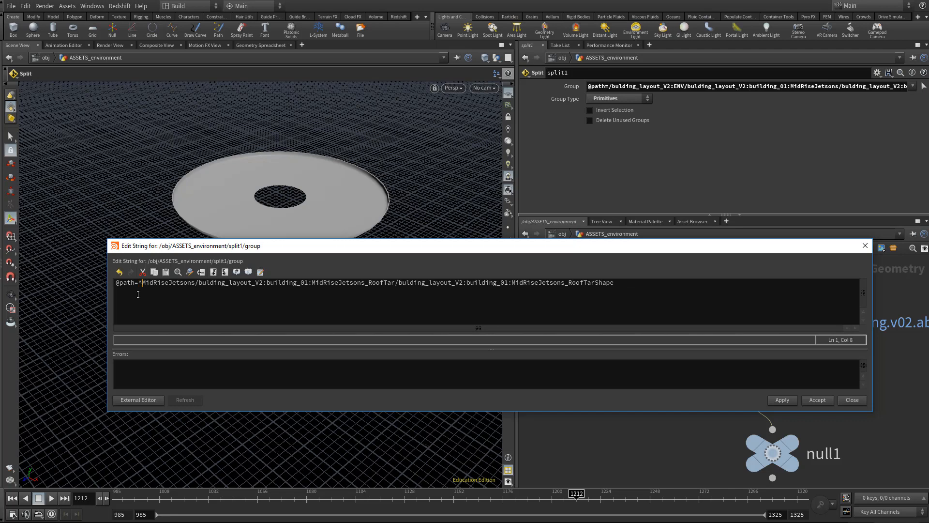
drag(194, 283, 658, 329)
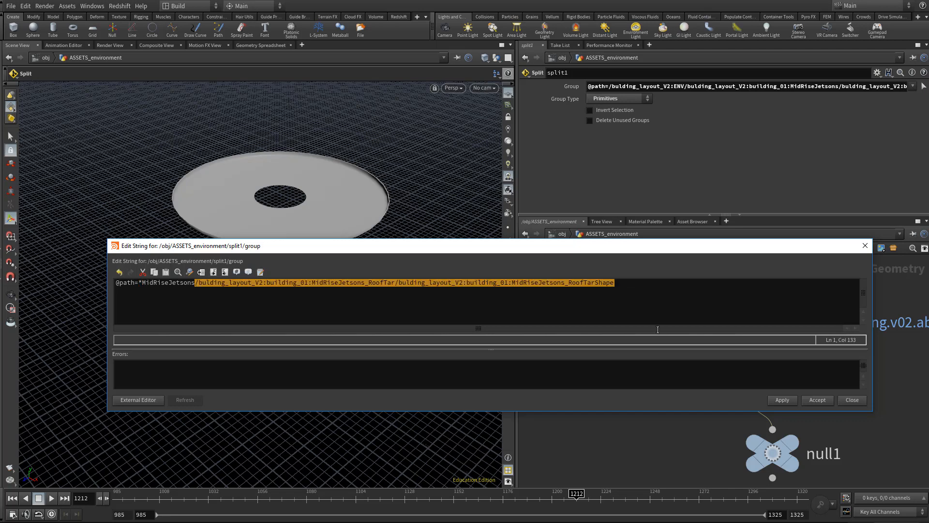
text(*)
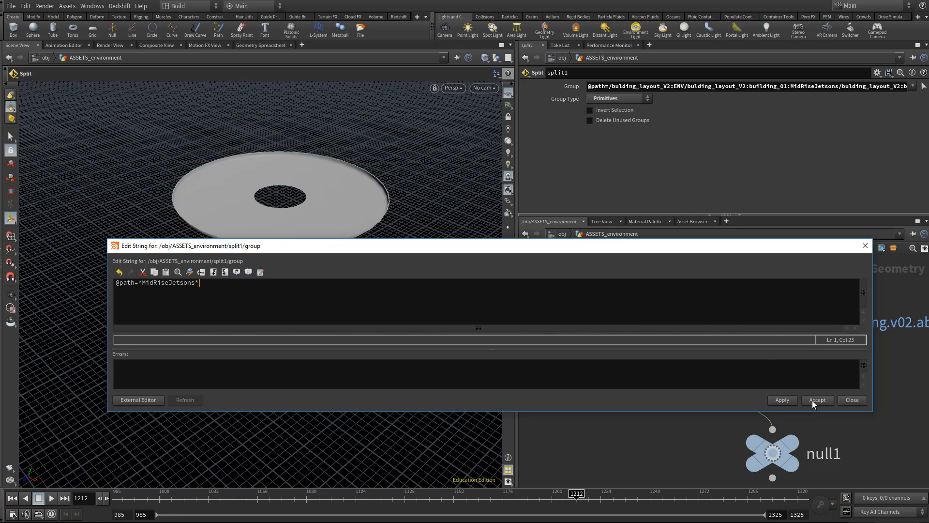
click(785, 400)
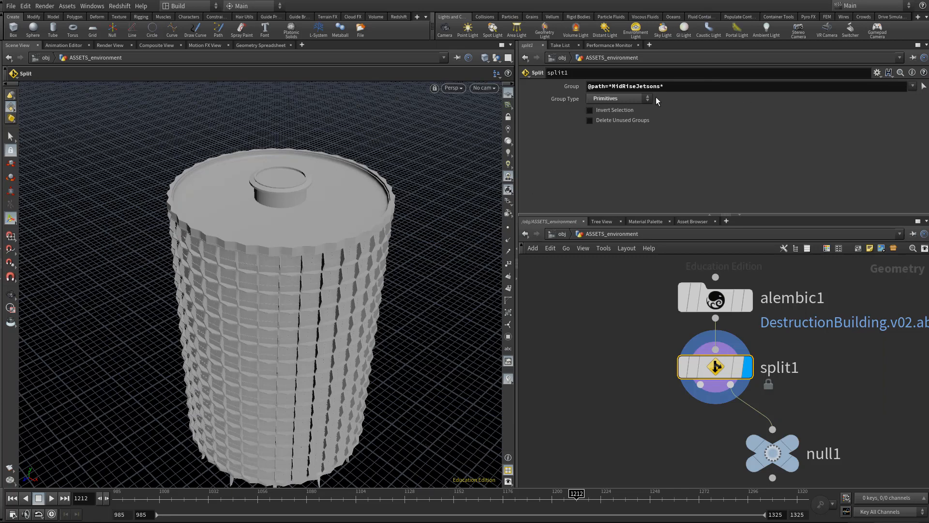
drag(661, 87, 612, 87)
- Add a second Null node beside the Split and rename it OUT_DESTRUCTION_BUILDING_A
click(583, 453)
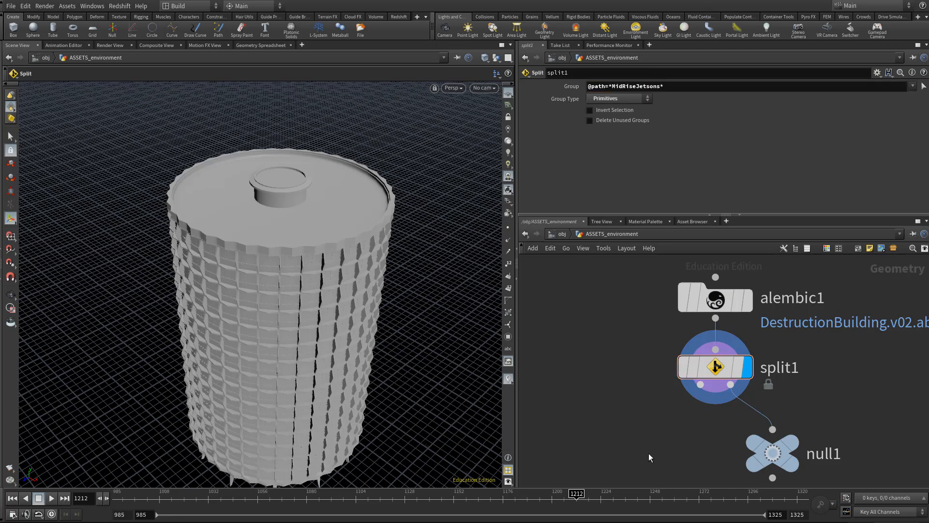
key(Tab)
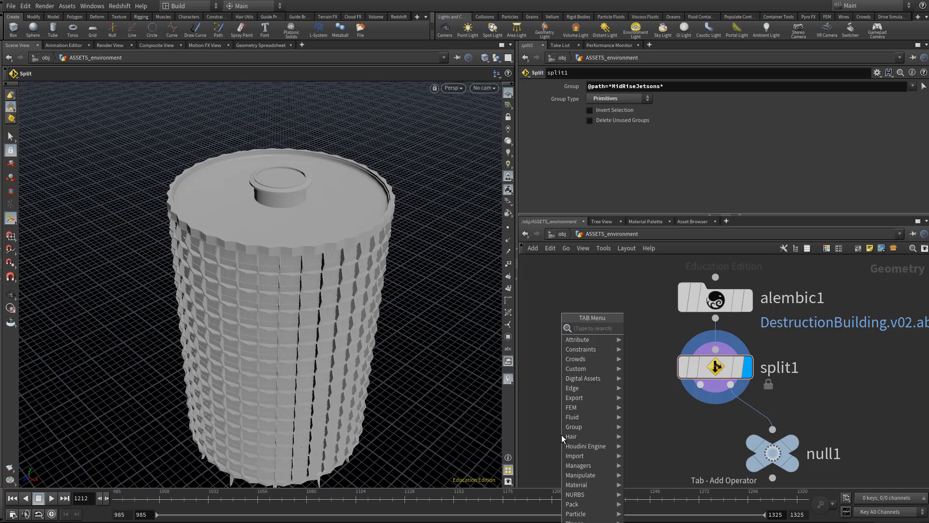
text(null)
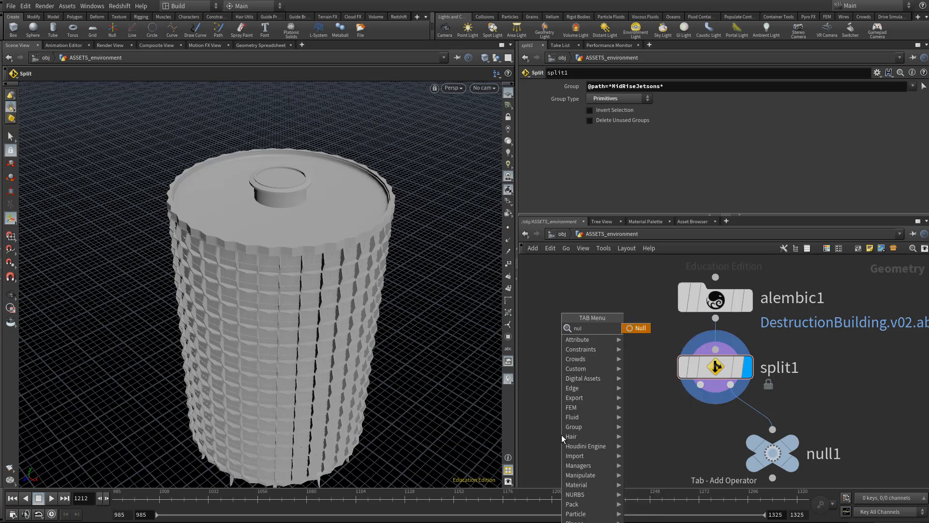
key(Return)
click(561, 435)
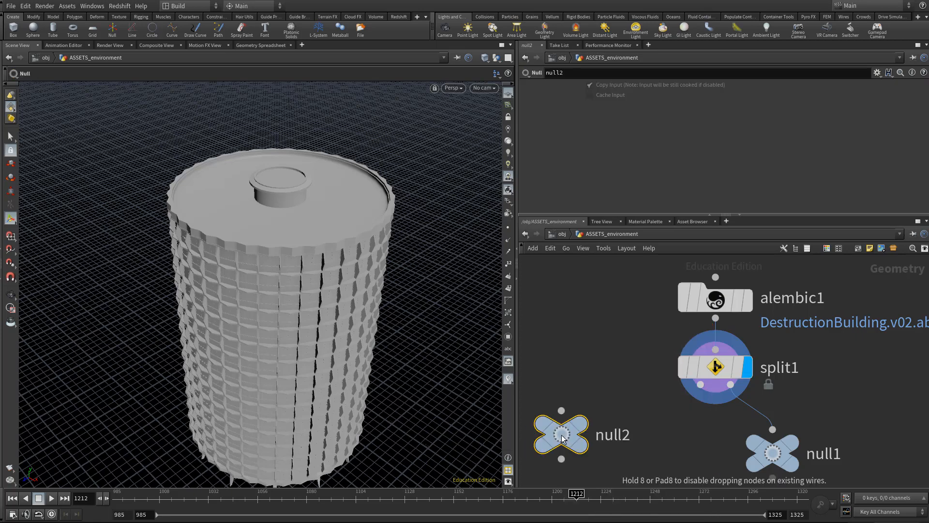
double_click(614, 435)
text(OUT_)
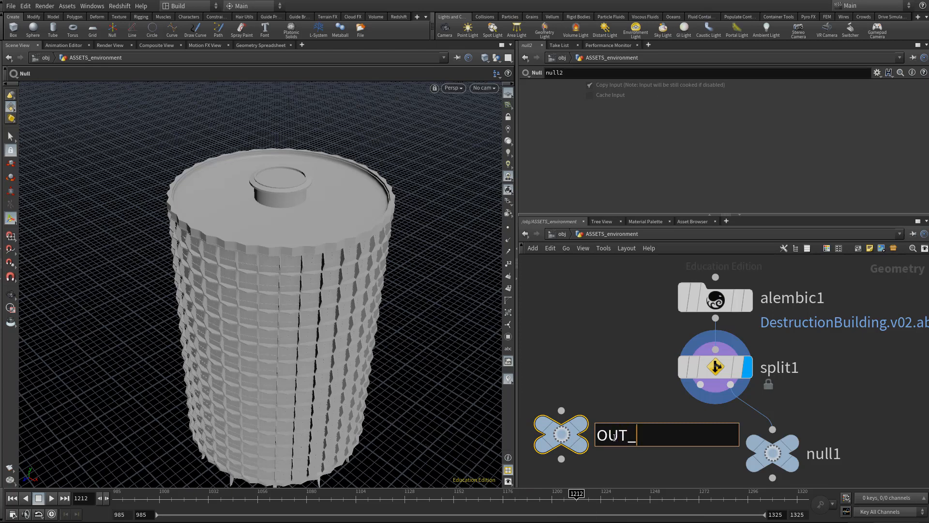
text(DESTURC)
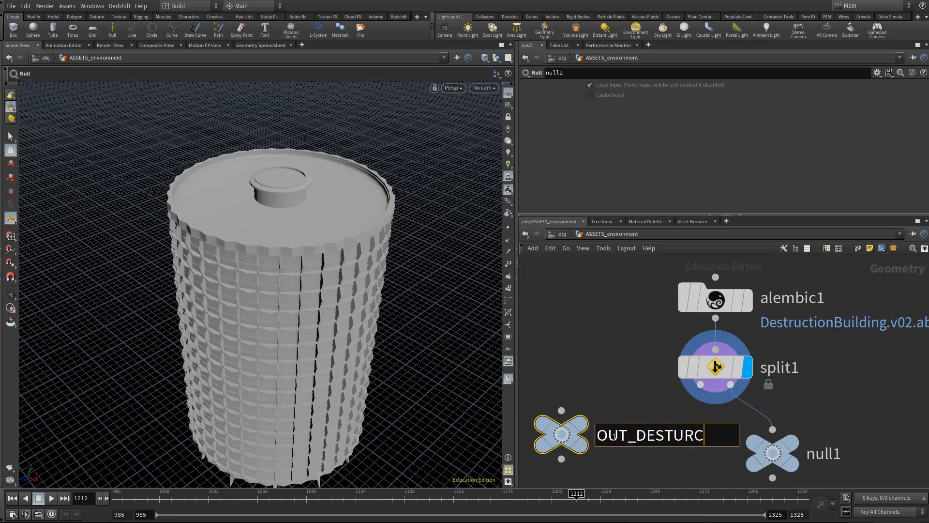
key(BackSpace)
key(BackSpace)
key(BackSpace)
text(RUCTION_BUILDING_A)
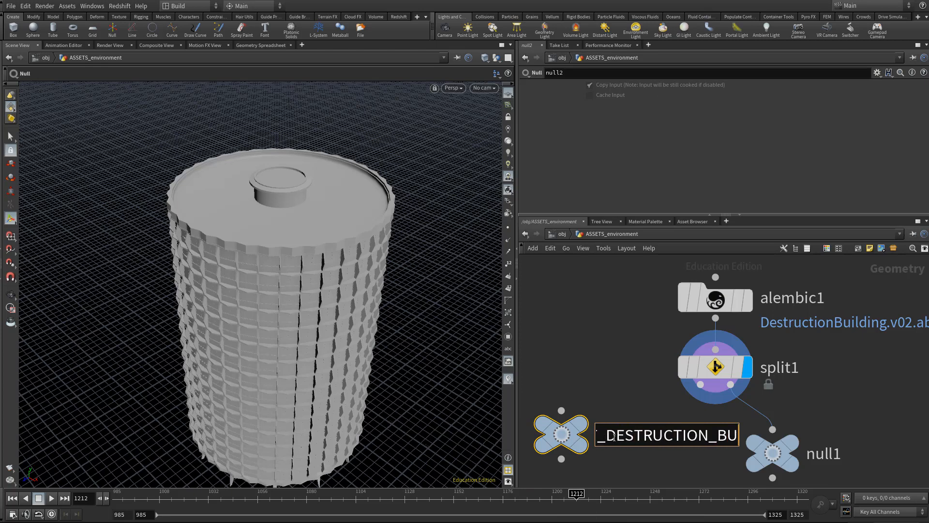
key(Return)
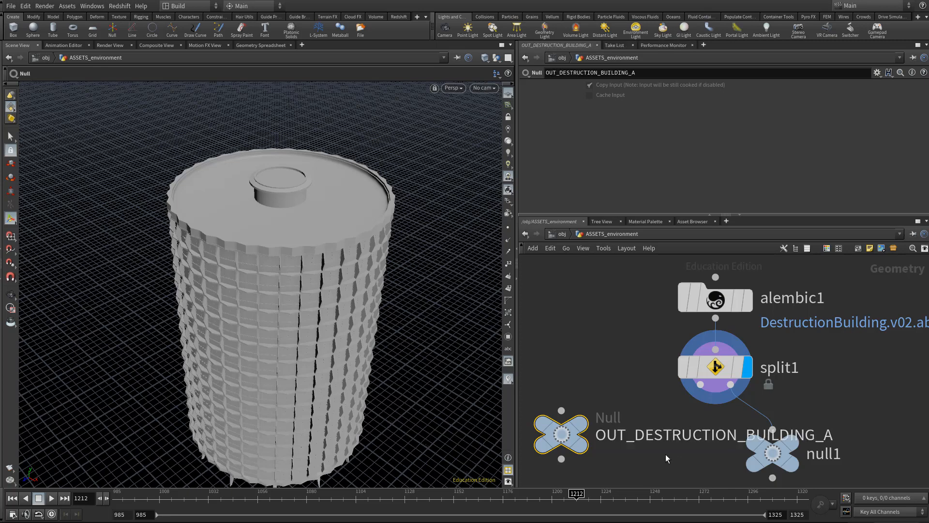
- Space the two Null nodes apart and rename the one on the non-selected output RENDER_UNTOUCHED_ENV
key(h)
middle_drag(689, 403, 704, 375)
drag(638, 379, 612, 390)
drag(767, 389, 825, 390)
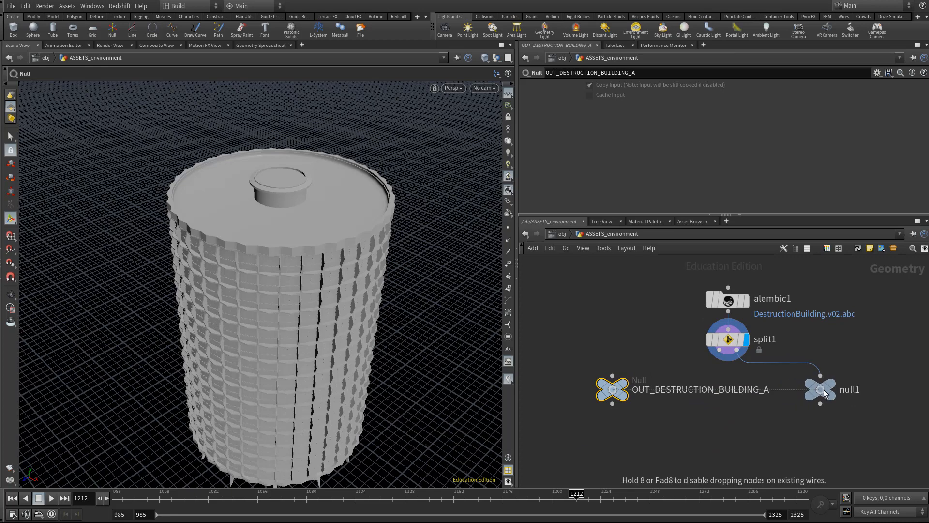
double_click(848, 390)
text(REDNER_)
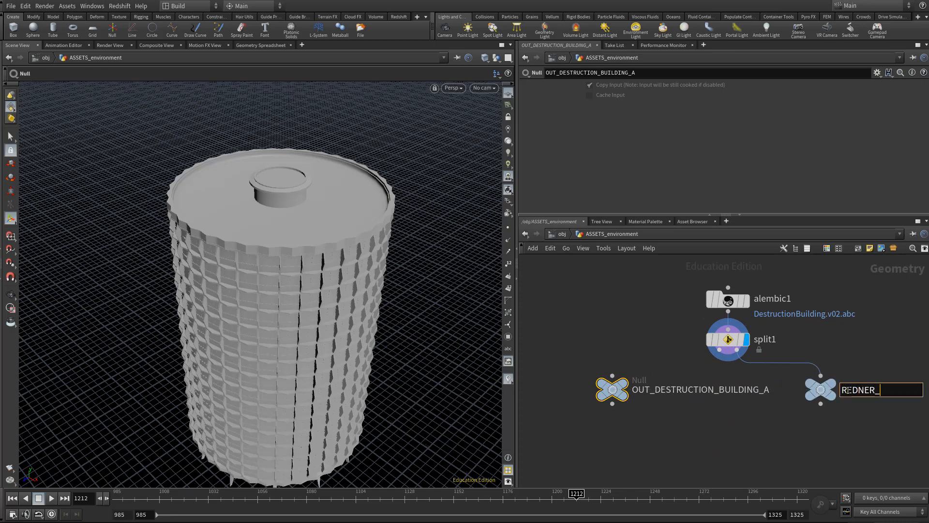
key(BackSpace)
key(BackSpace)
key(BackSpace)
key(BackSpace)
key(BackSpace)
text(NDER_UNTOUCHED_ENV)
key(Return)
- Connect OUT_DESTRUCTION_BUILDING_A to the Split's selected geometry output and display that Null
middle_drag(848, 390, 792, 395)
drag(556, 381, 664, 355)
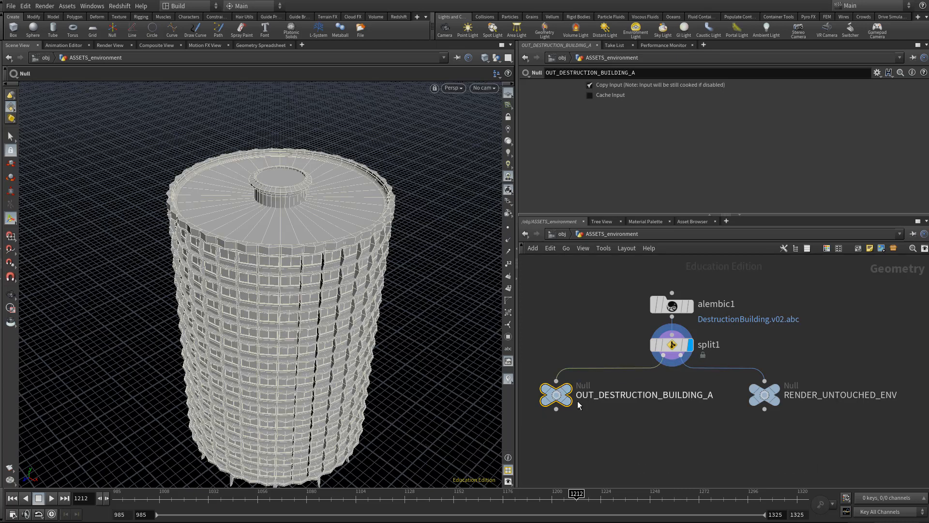
drag(568, 399, 584, 394)
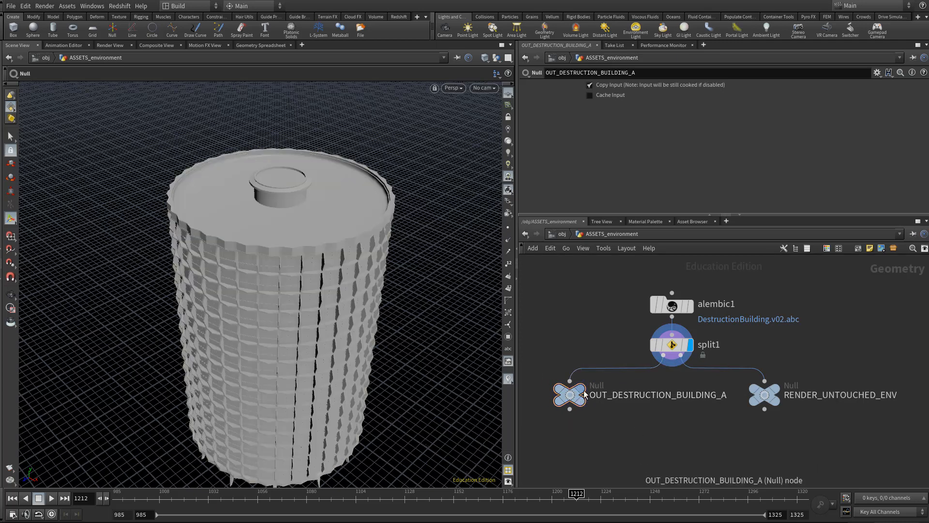
click(583, 395)
middle_drag(673, 438, 671, 448)
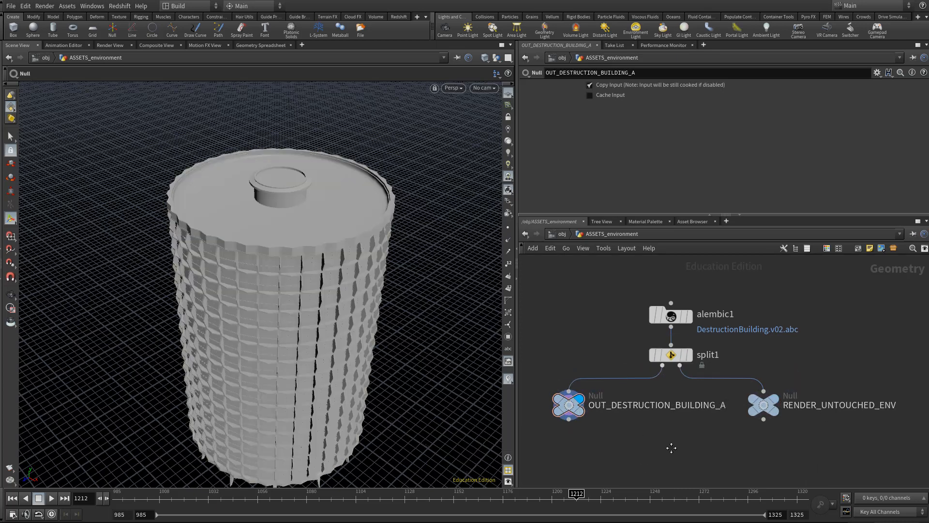
- Return to the object level and move to frame 1101, viewing the isolated tower together with the monster
key(u)
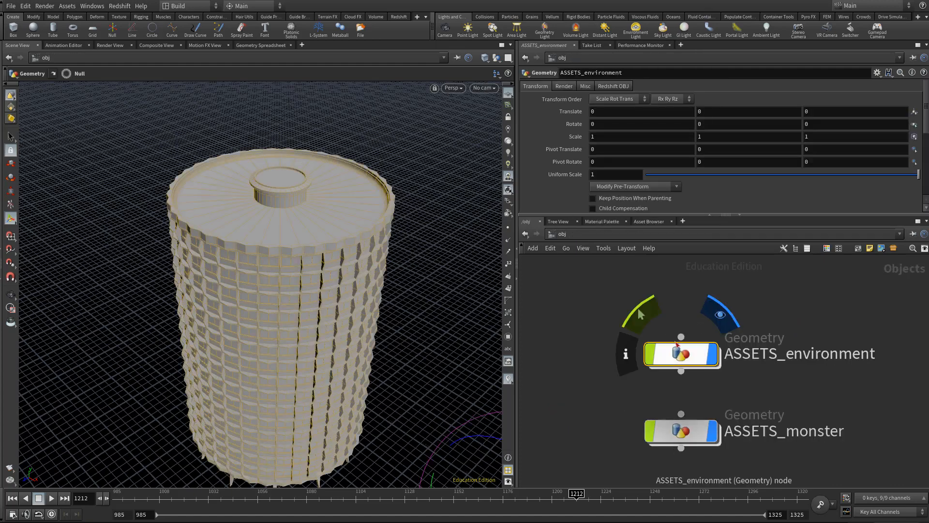
scroll(670, 333, down, 4)
middle_drag(634, 316, 622, 335)
alt+middle_drag(366, 320, 328, 268)
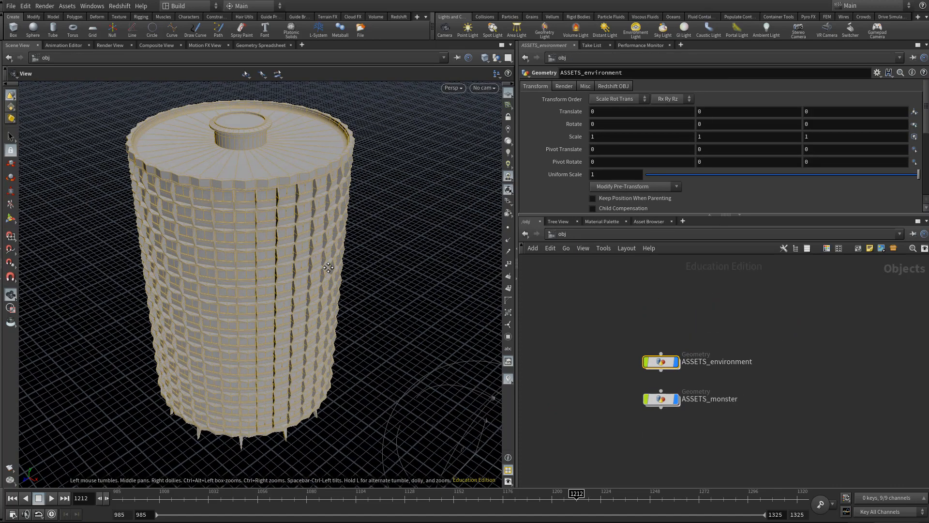
alt+right_drag(328, 267, 247, 318)
click(349, 499)
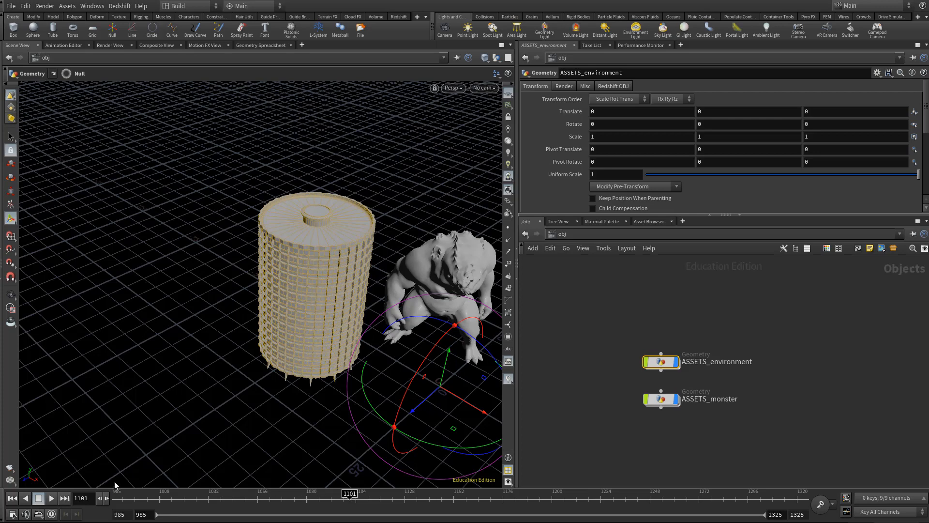
- Set the global animation end frame to 1150 and apply it
key(Escape)
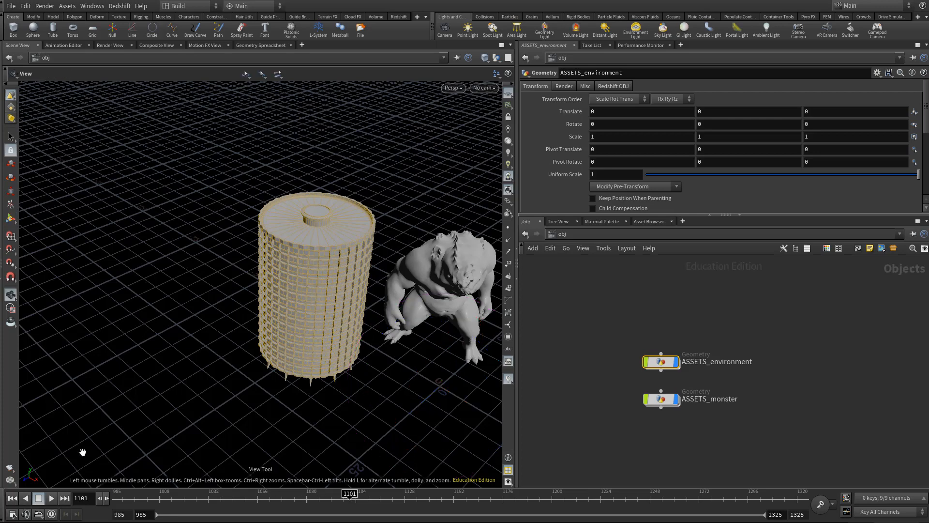
click(13, 514)
double_click(165, 130)
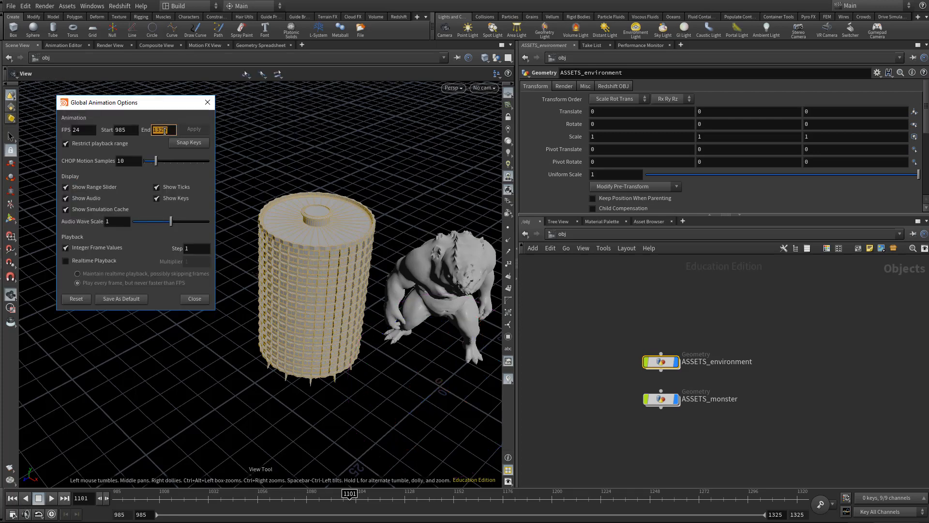
text(150)
key(Return)
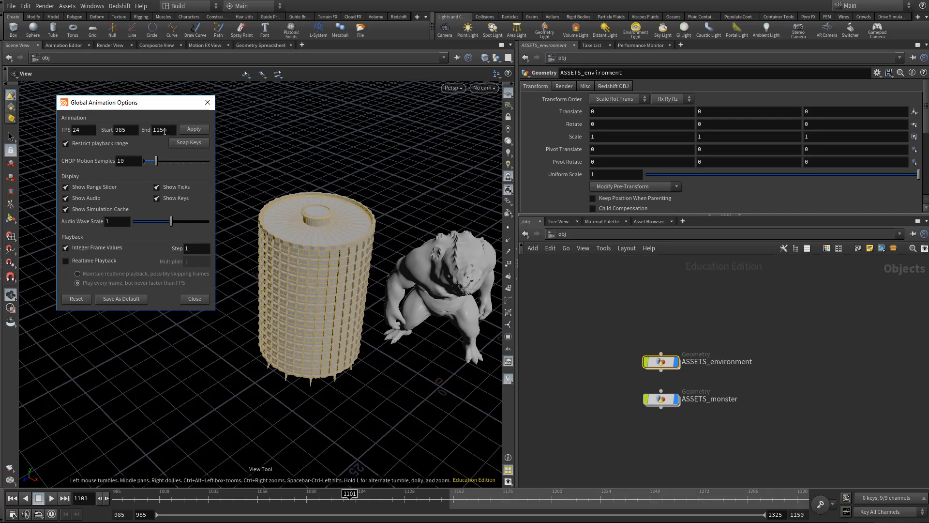
click(192, 129)
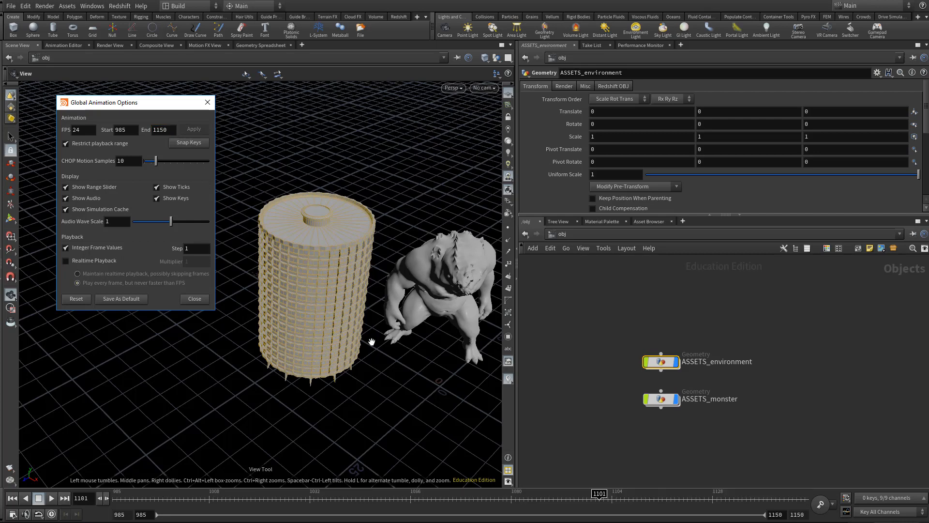
click(199, 299)
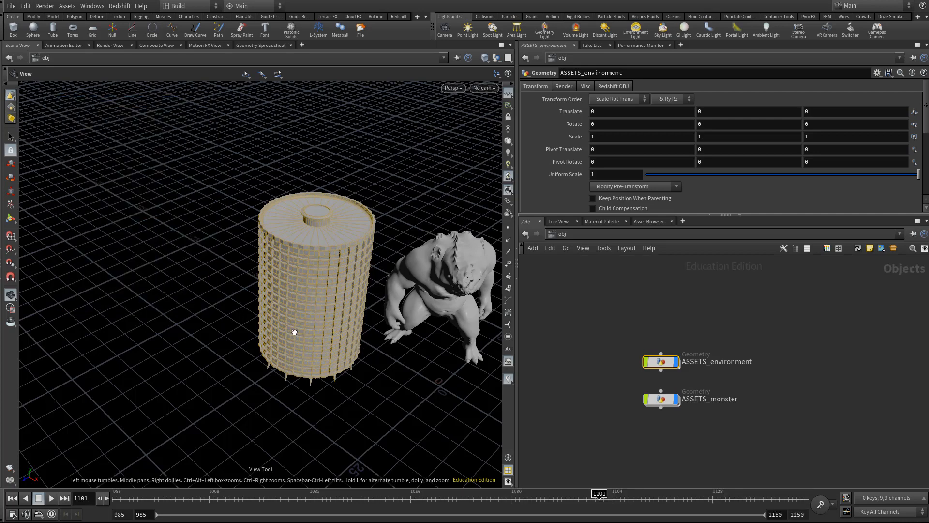
- Add an Alembic Archive node at the object level, placed just above ASSETS_environment
drag(294, 332, 347, 318)
middle_drag(346, 318, 255, 324)
right_drag(193, 334, 233, 336)
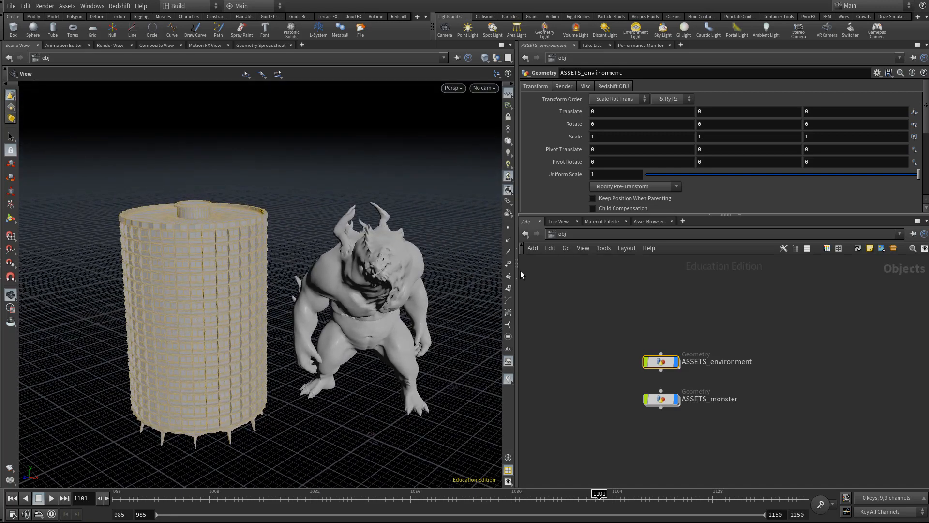
click(644, 315)
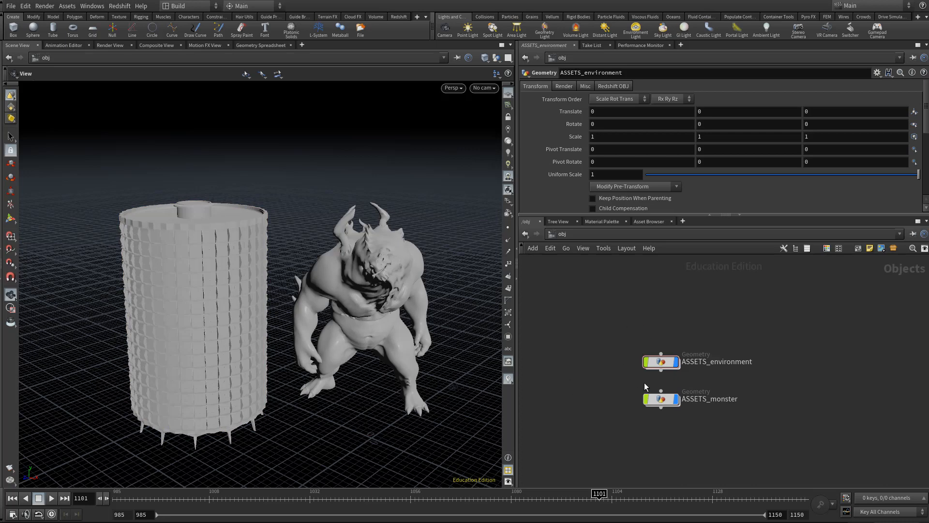
middle_drag(642, 312, 647, 353)
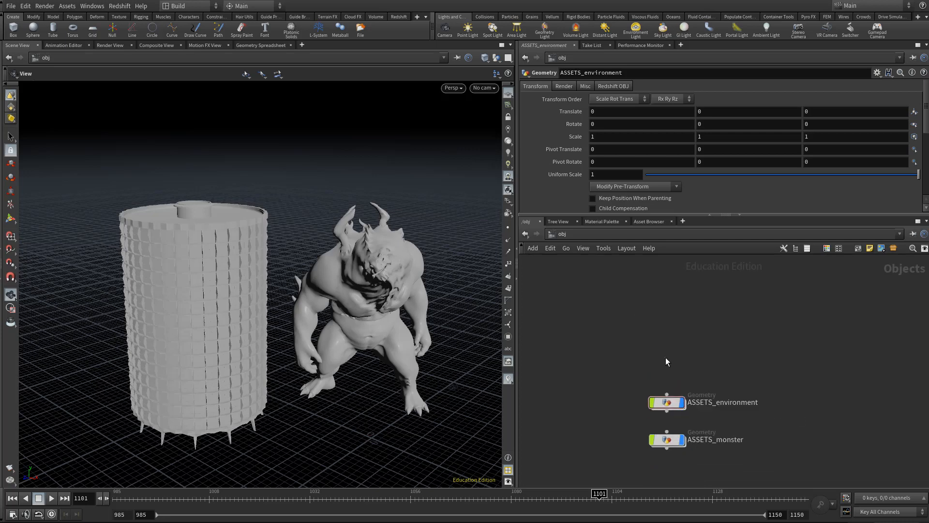
key(Tab)
text(ale)
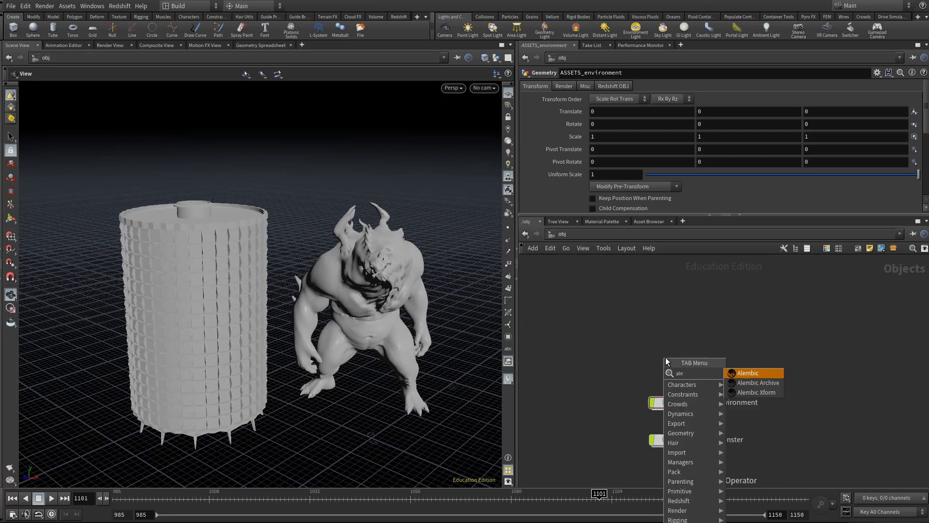
key(Down)
key(Return)
click(666, 358)
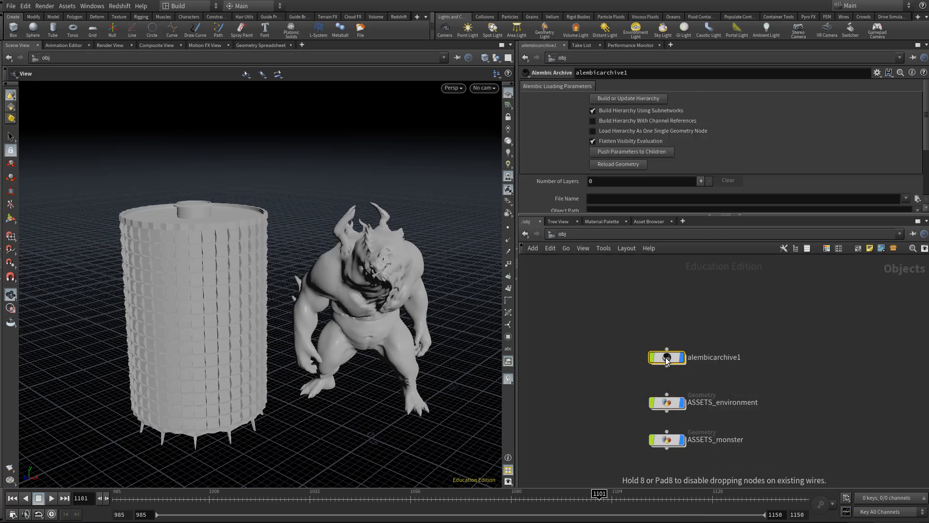
scroll(679, 360, up, 2)
key(Tab)
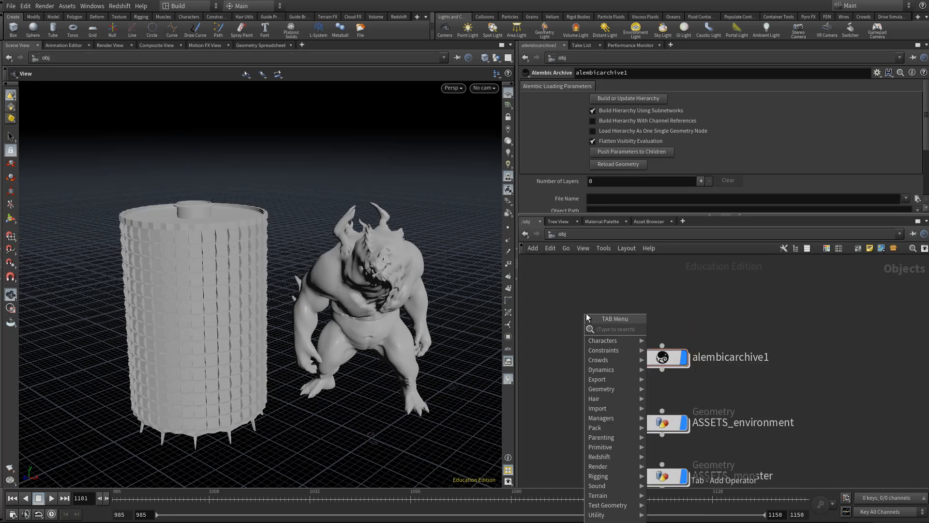
key(Escape)
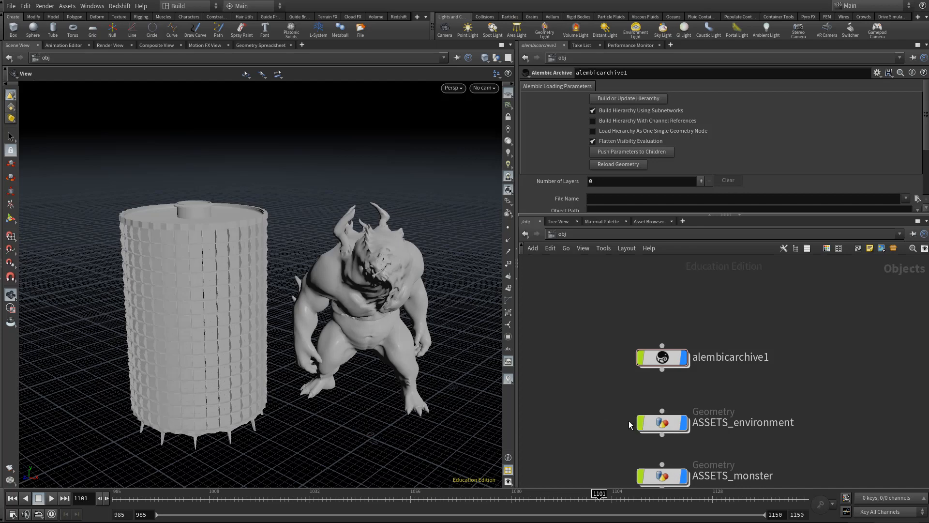
drag(658, 356, 658, 366)
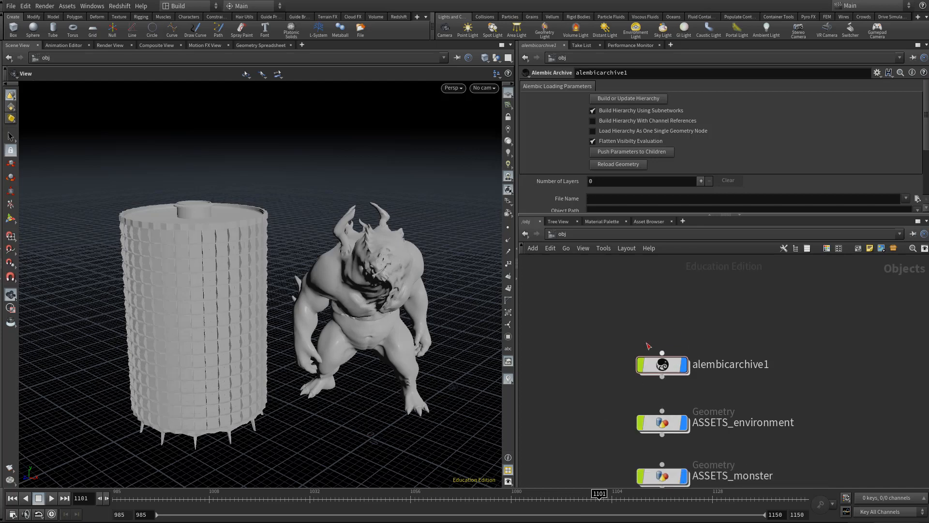
key(Tab)
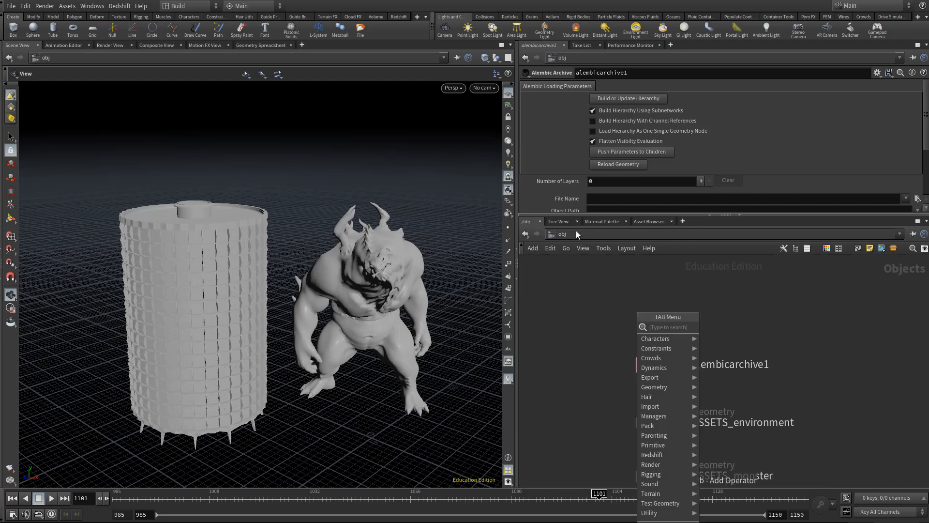
text(ale)
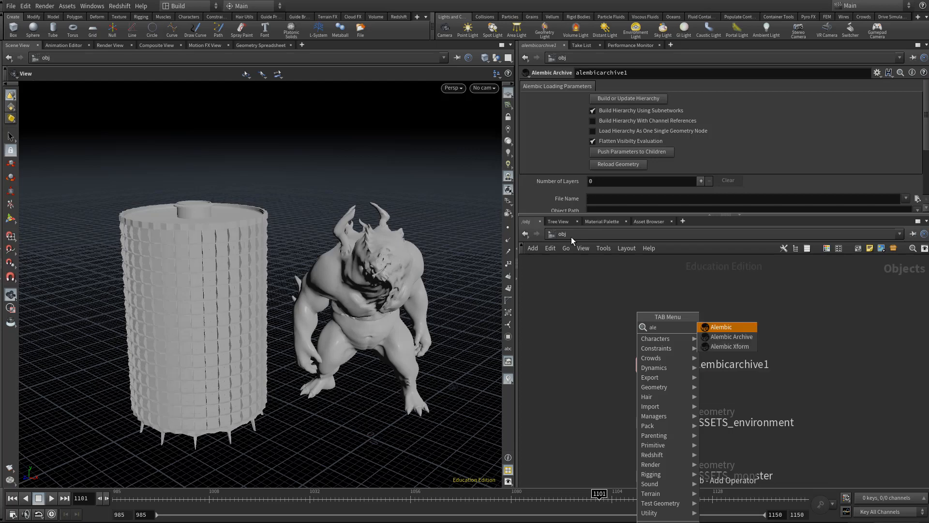
key(Down)
key(Down)
click(560, 329)
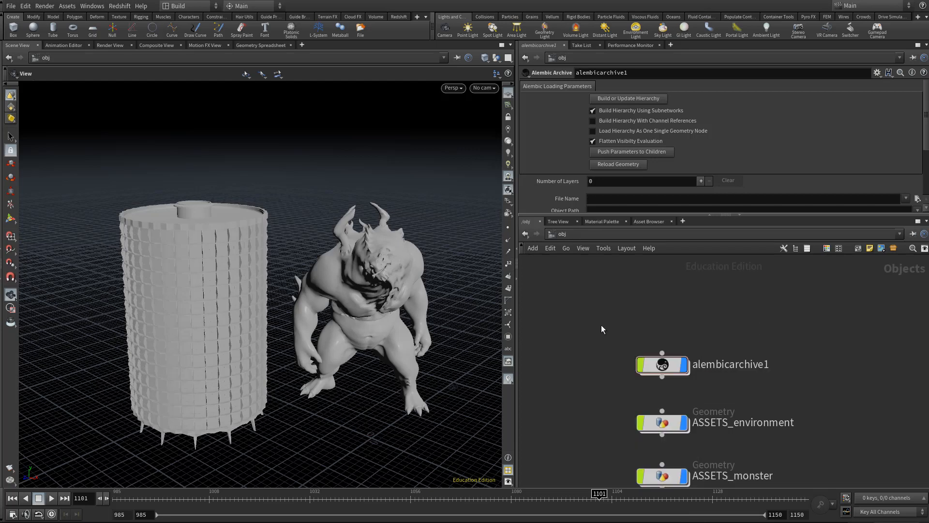
- Load $JOB/xfer/cam_RENDER.abc as the Alembic Archive node's file
drag(601, 325, 799, 396)
scroll(867, 152, down, 2)
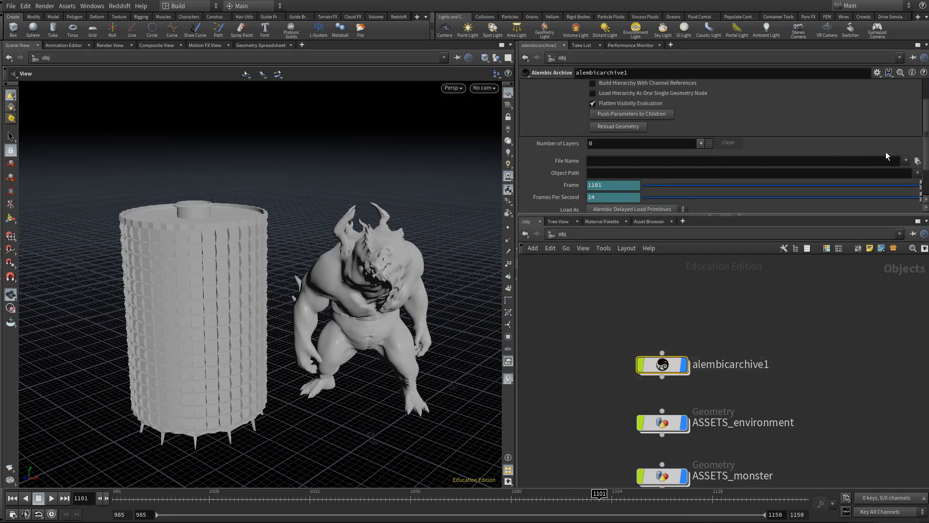
click(917, 161)
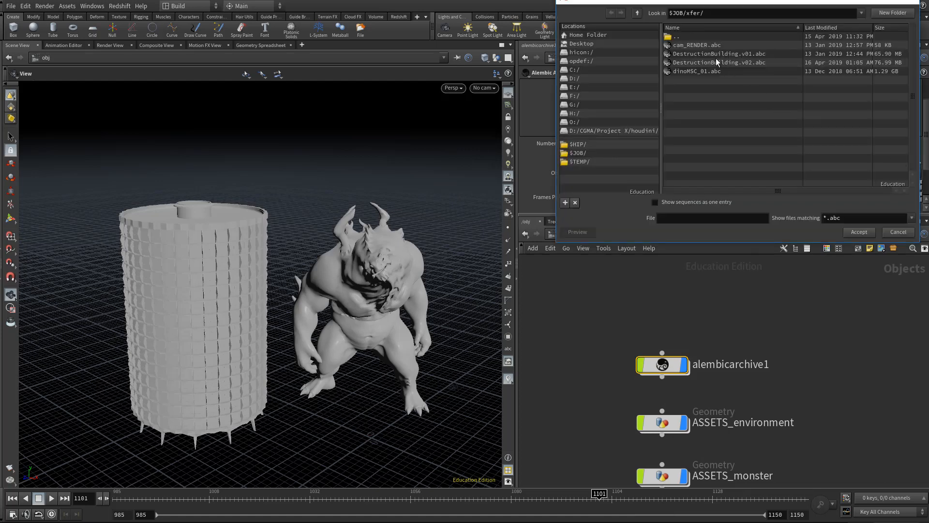
click(707, 40)
click(700, 47)
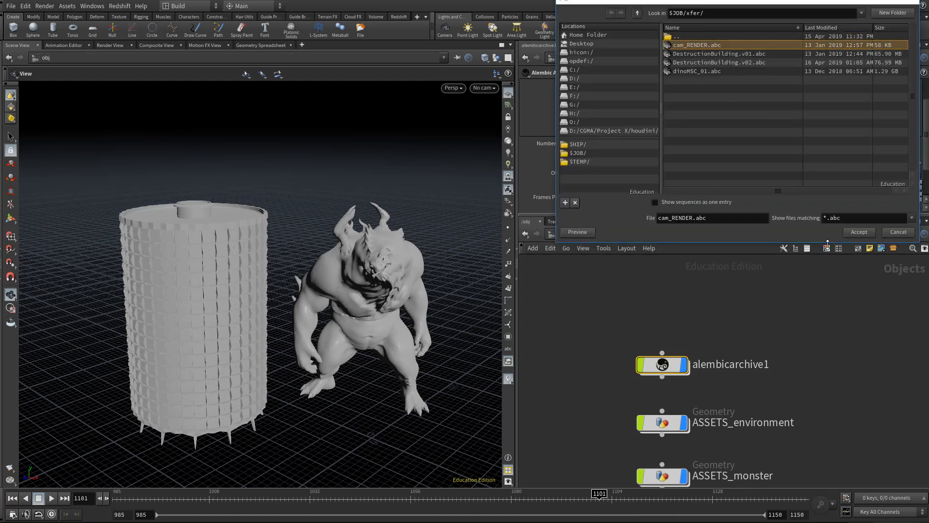
click(859, 233)
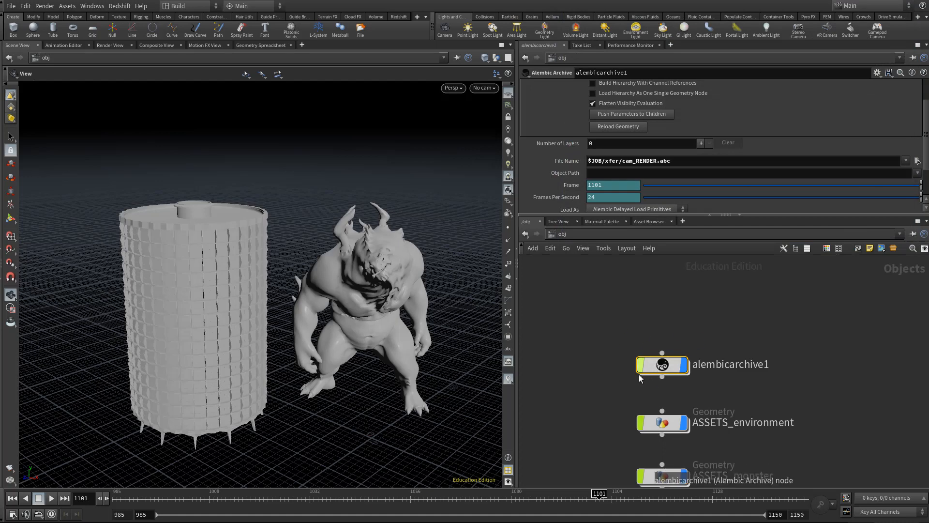
- Rename the Alembic Archive node CAMERA
double_click(729, 366)
drag(729, 368, 768, 365)
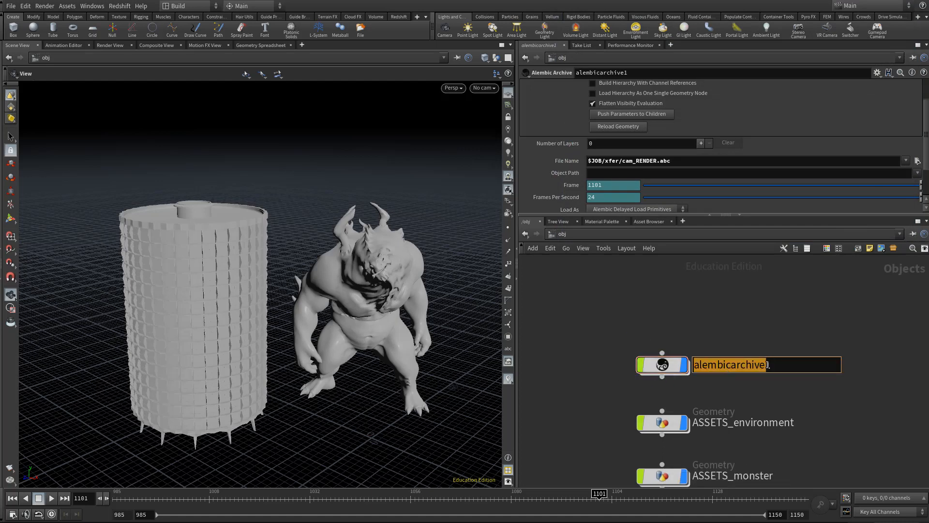
text(CAMERA)
key(Return)
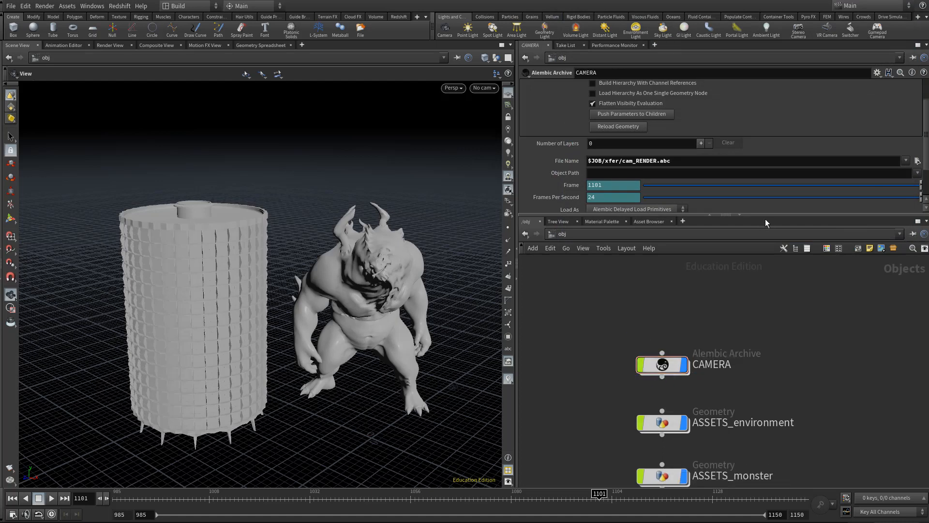
- Enlarge the parameter area, build the CAMERA archive's hierarchy and return to the object level
drag(762, 216, 762, 290)
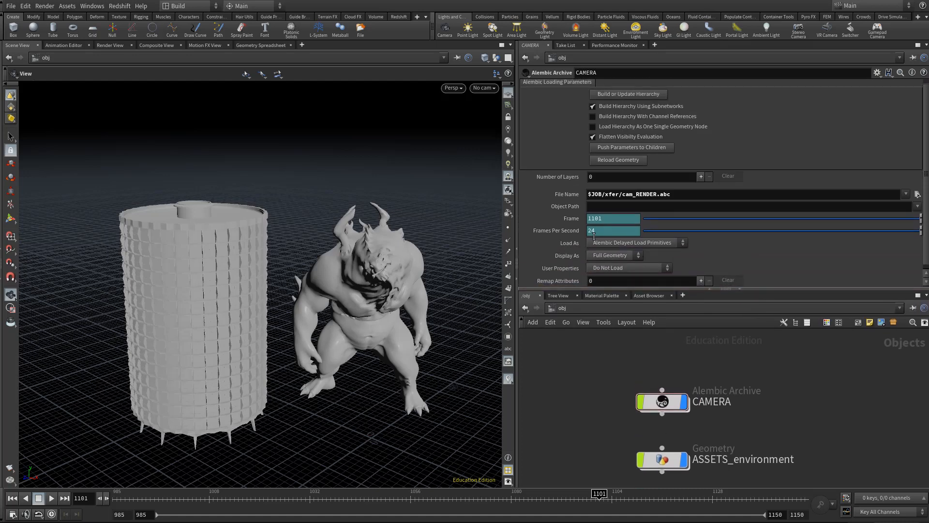
click(626, 94)
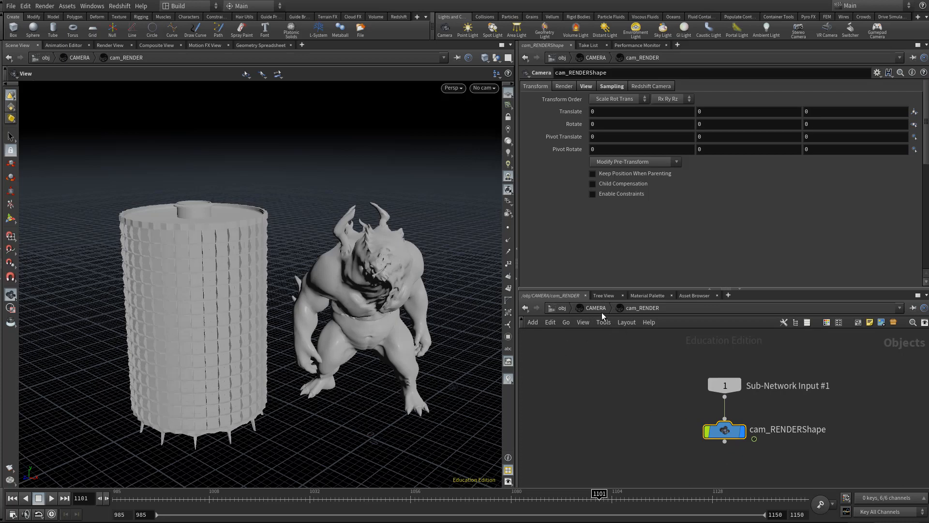
click(562, 308)
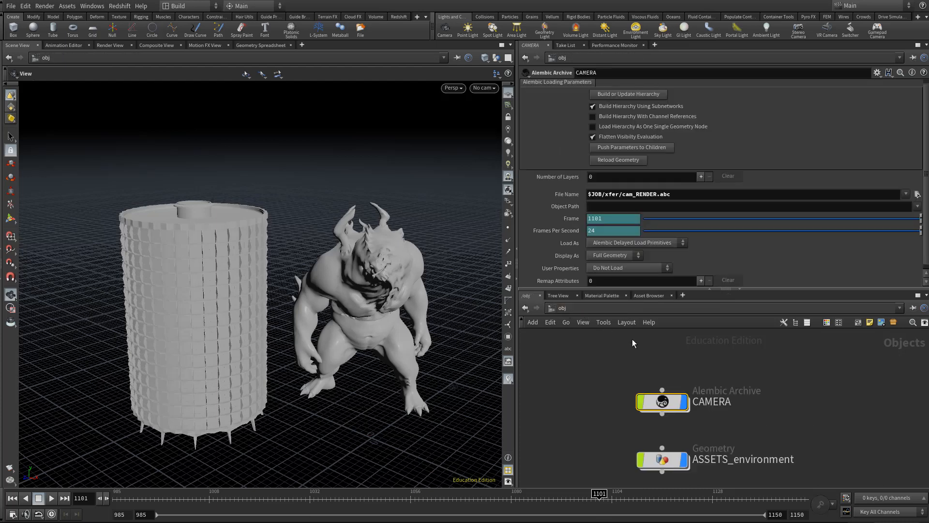
- Go inside CAMERA and its cam_RENDER transform to reach the cam_RENDERShape camera
double_click(667, 402)
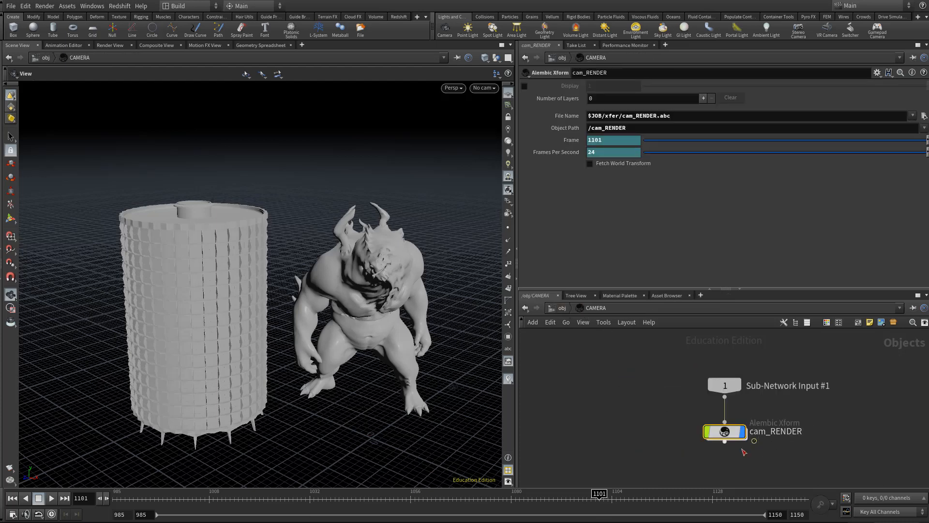
scroll(698, 431, up, 4)
double_click(678, 415)
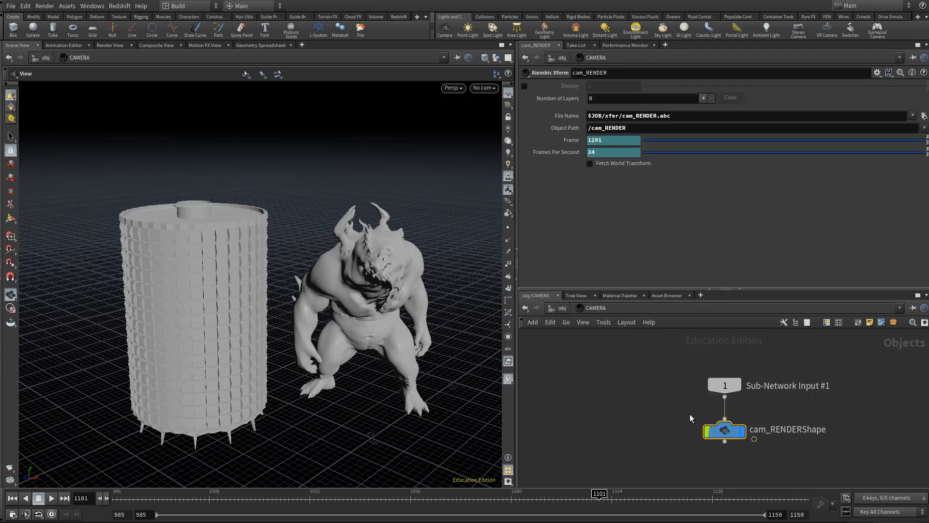
scroll(707, 426, down, 2)
drag(652, 414, 779, 463)
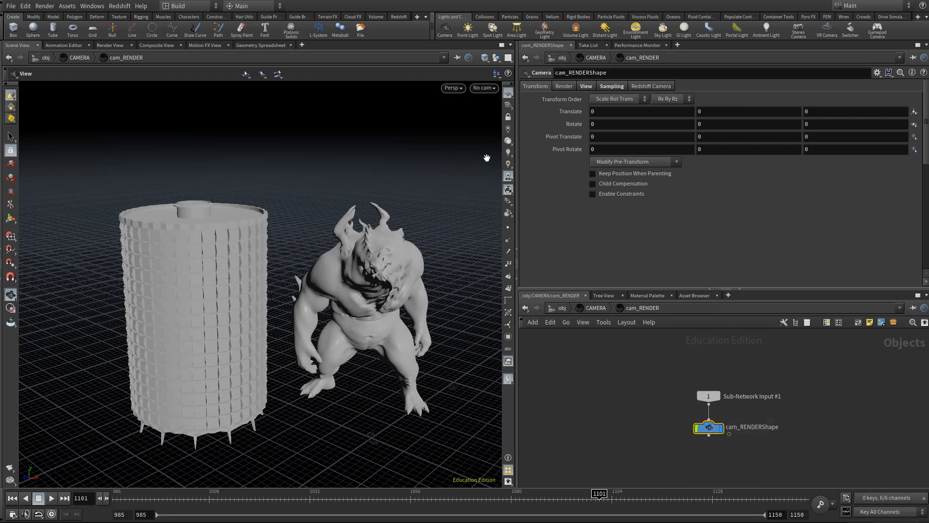
- Look through cam_RENDERShape in the viewport and scrub the animation to frame 998
click(483, 88)
click(499, 134)
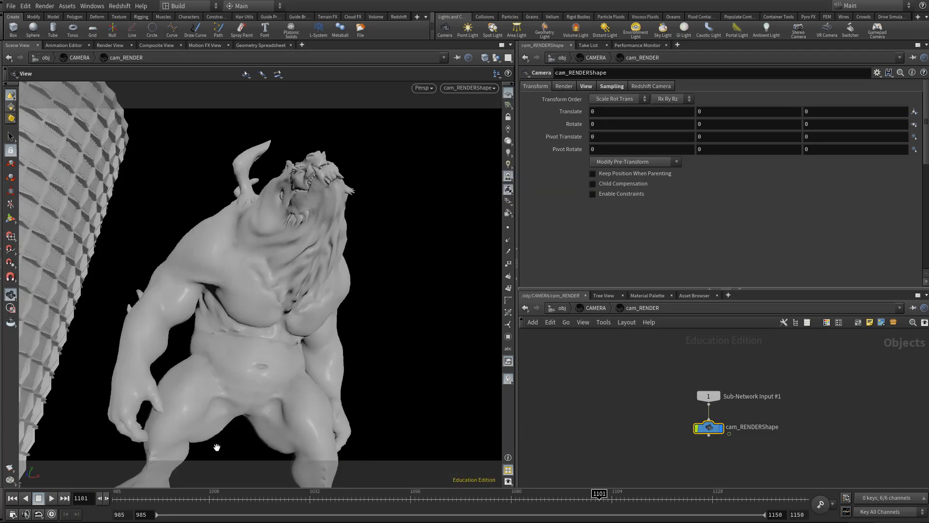
click(128, 499)
mouse_move(129, 498)
mouse_down()
mouse_move(697, 498)
mouse_move(116, 498)
mouse_move(138, 498)
mouse_up()
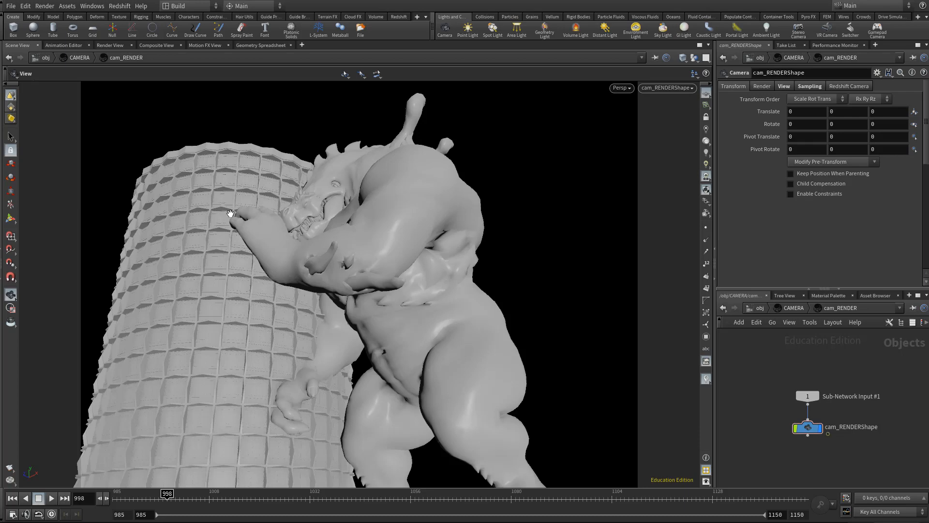
- Set the vertical resolution of cam_RENDERShape to 720
click(784, 86)
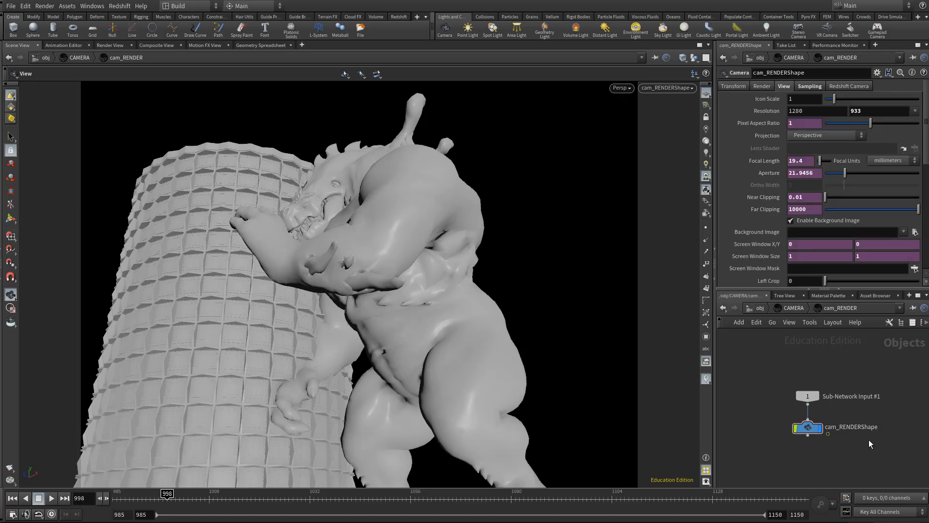
drag(841, 460, 757, 417)
click(871, 112)
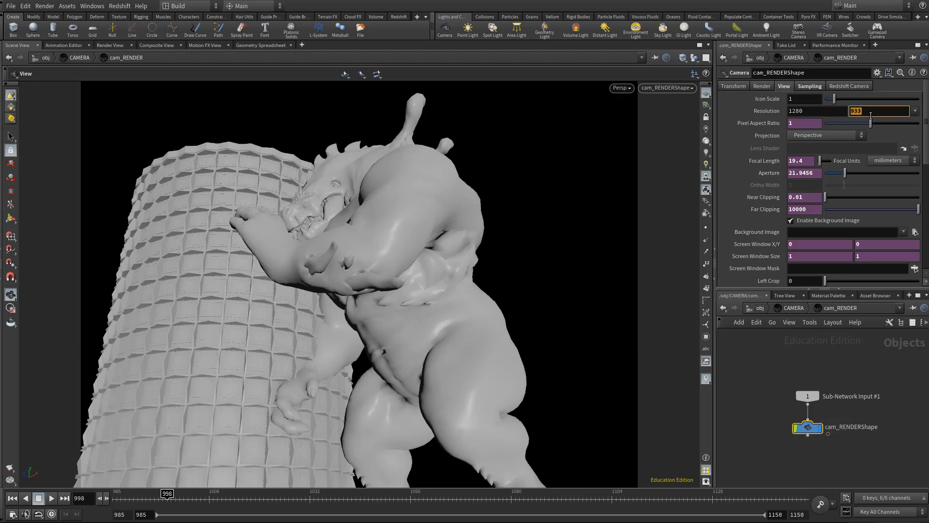
text(720)
key(Return)
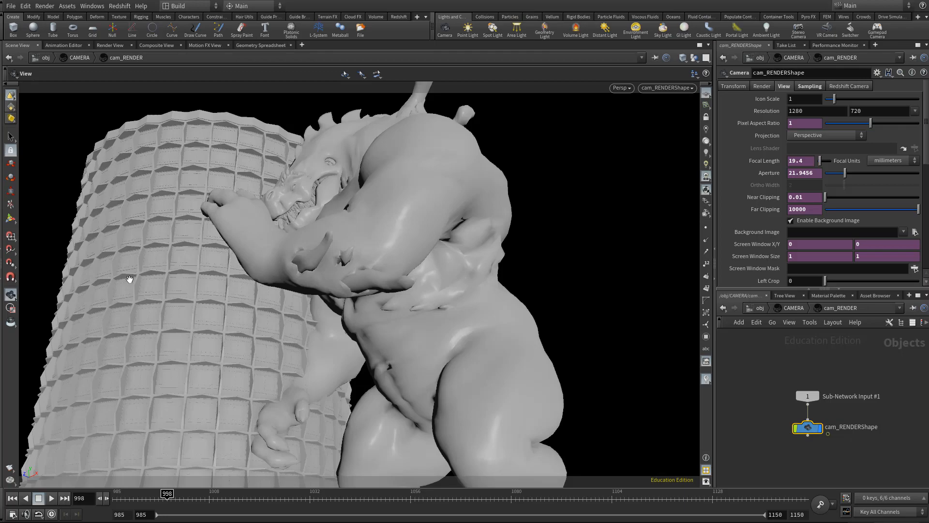
- Inspect the tower and monster from outside the camera, and look through cam_RENDERShape again with a narrower viewport
drag(526, 395, 283, 434)
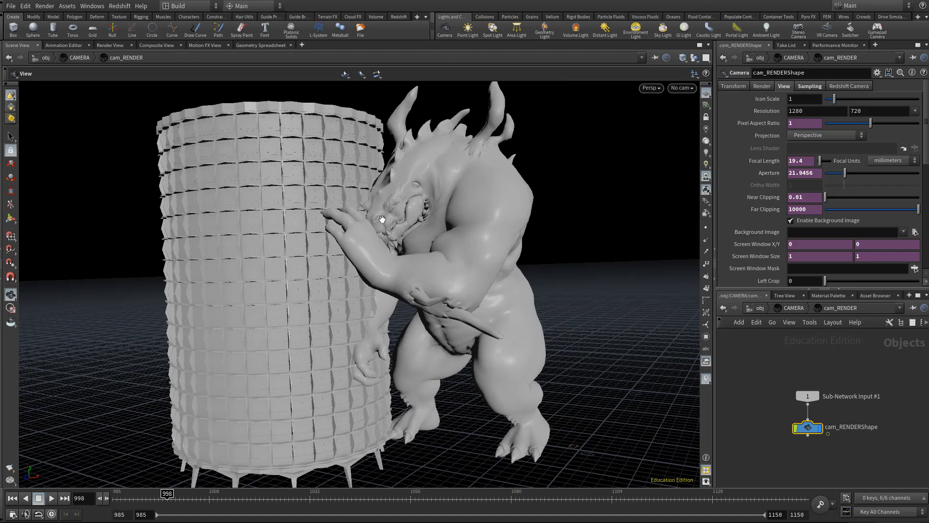
right_drag(471, 277, 457, 266)
middle_drag(469, 262, 448, 274)
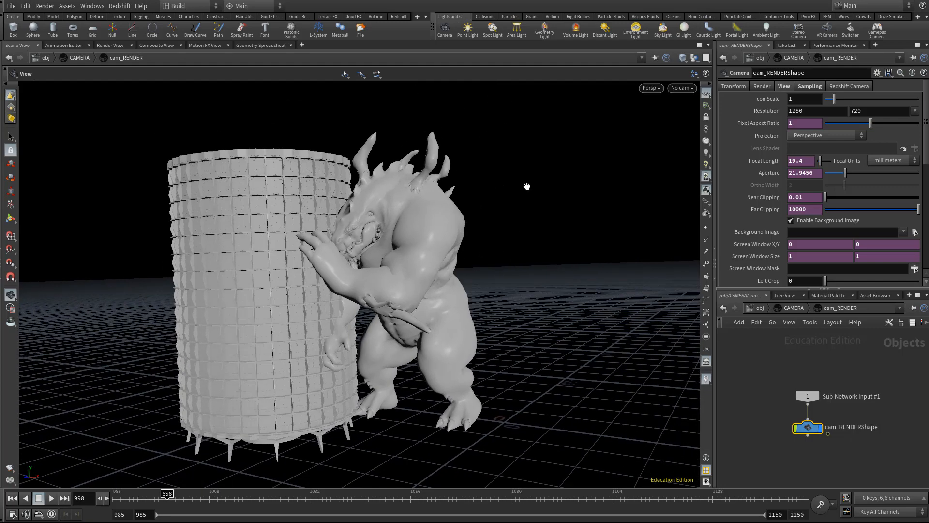
click(683, 87)
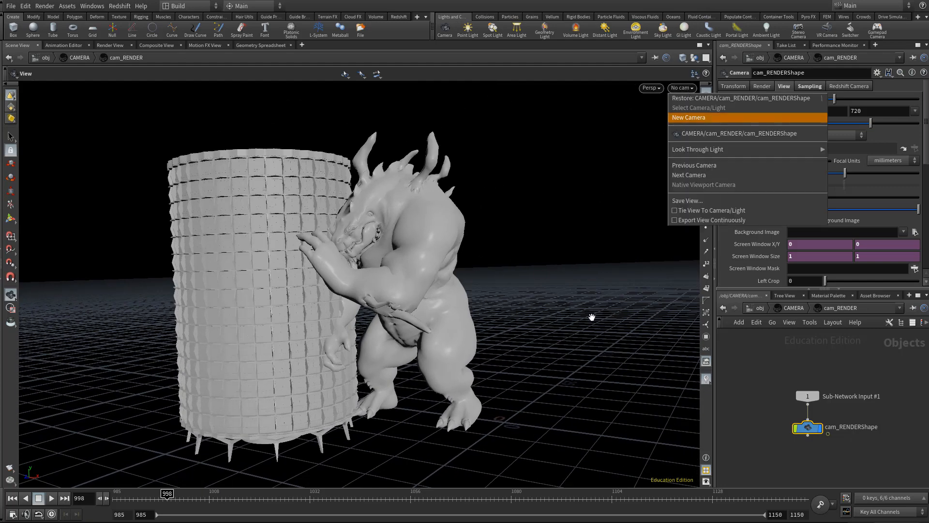
click(687, 134)
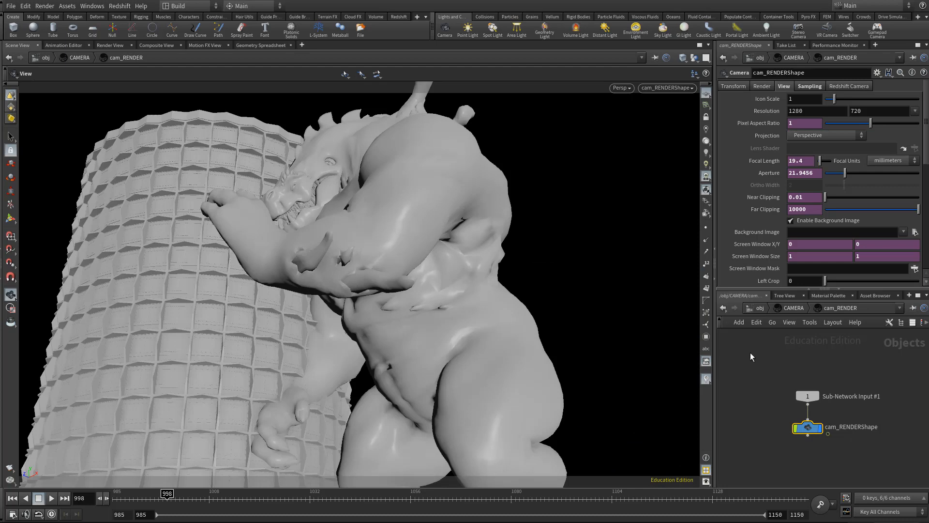
drag(715, 344, 609, 342)
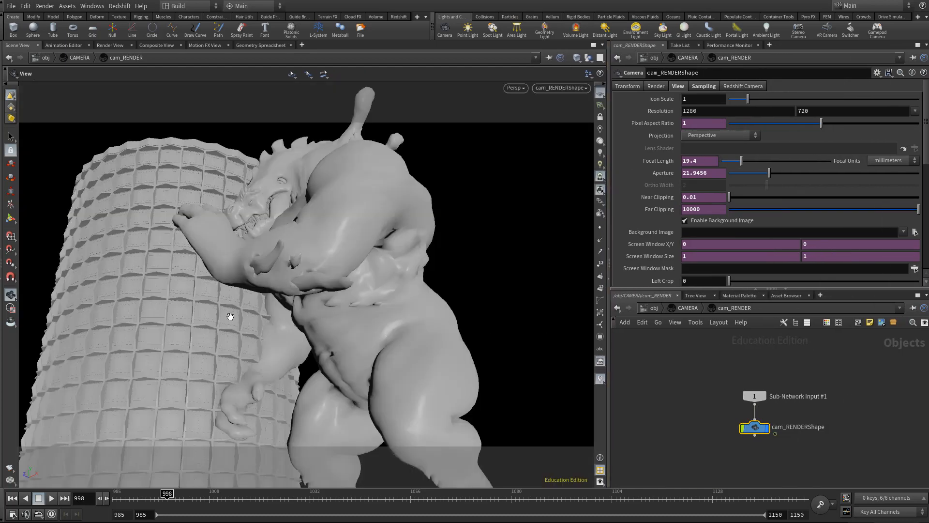